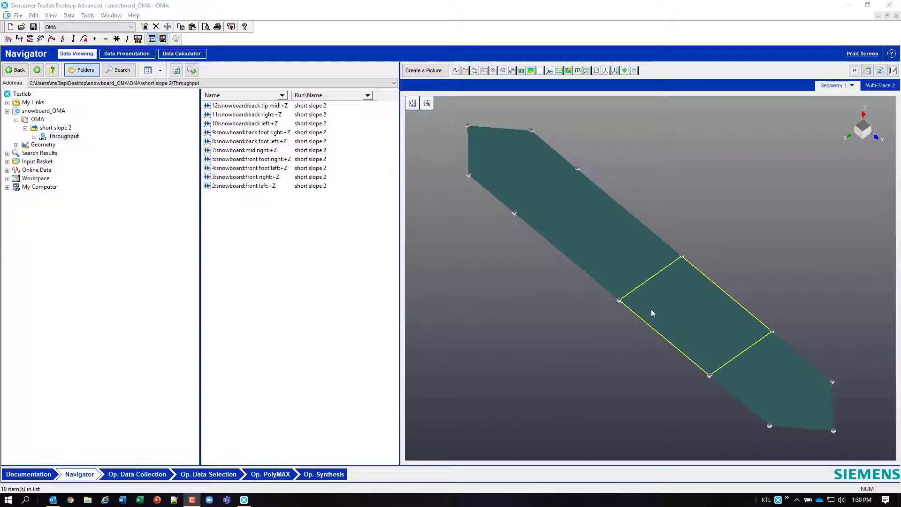
# - Plot the Throughput channels as a multi-trace and add back foot left to it
pyautogui.moveTo(615, 369)
pyautogui.mouseDown()
pyautogui.moveTo(551, 369)
pyautogui.moveTo(617, 365)
pyautogui.mouseUp()
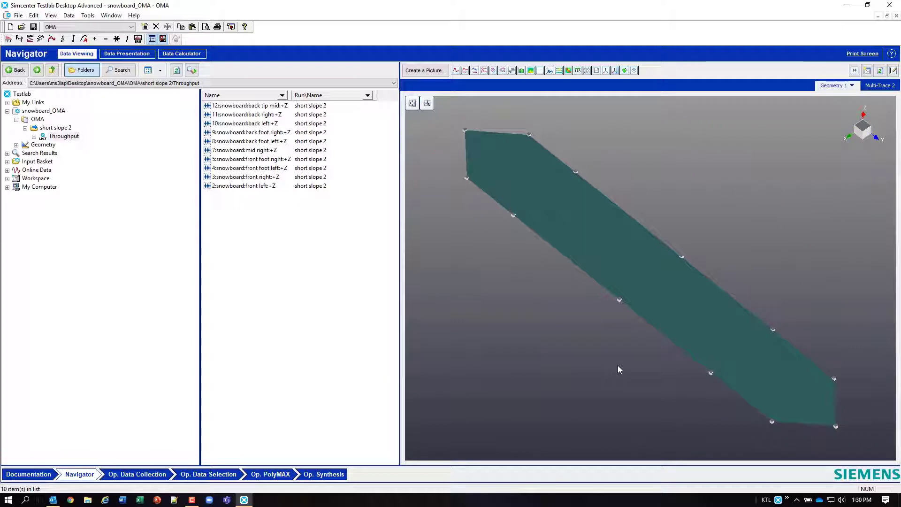
pyautogui.click(63, 136)
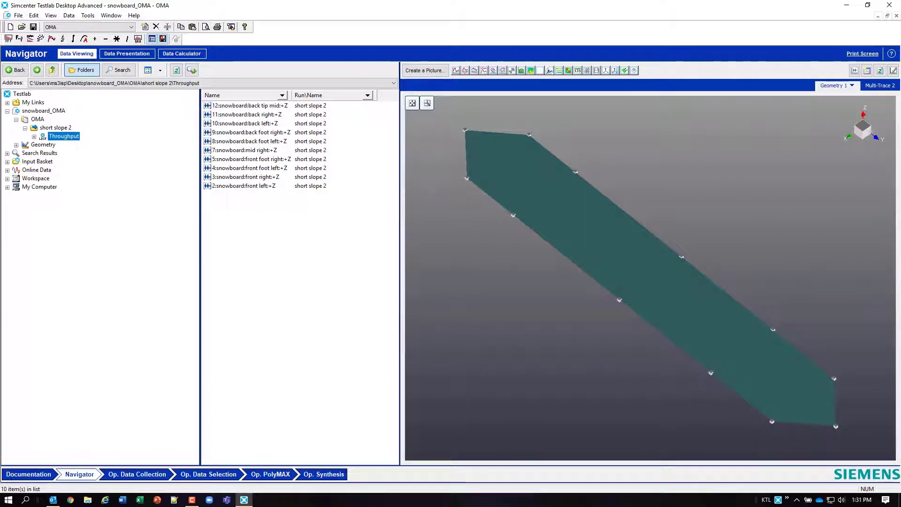
pyautogui.click(880, 85)
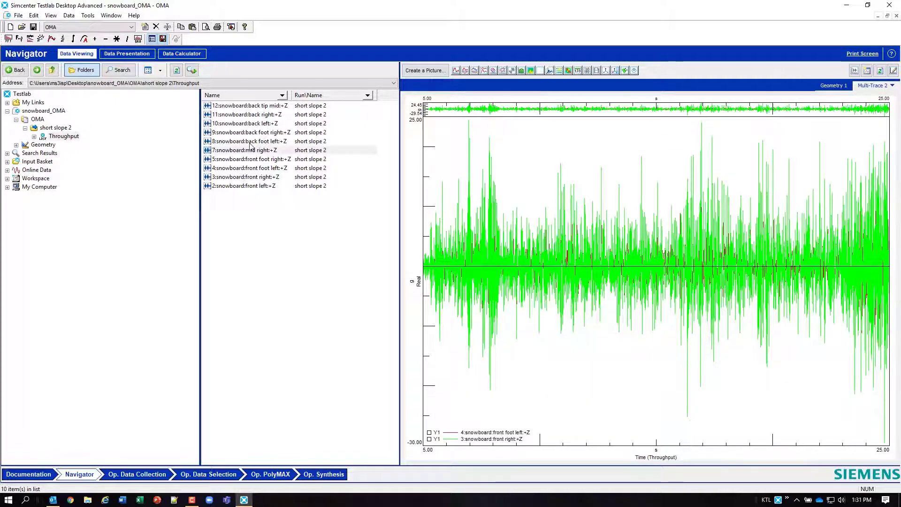
pyautogui.moveTo(247, 141); pyautogui.dragTo(494, 171)
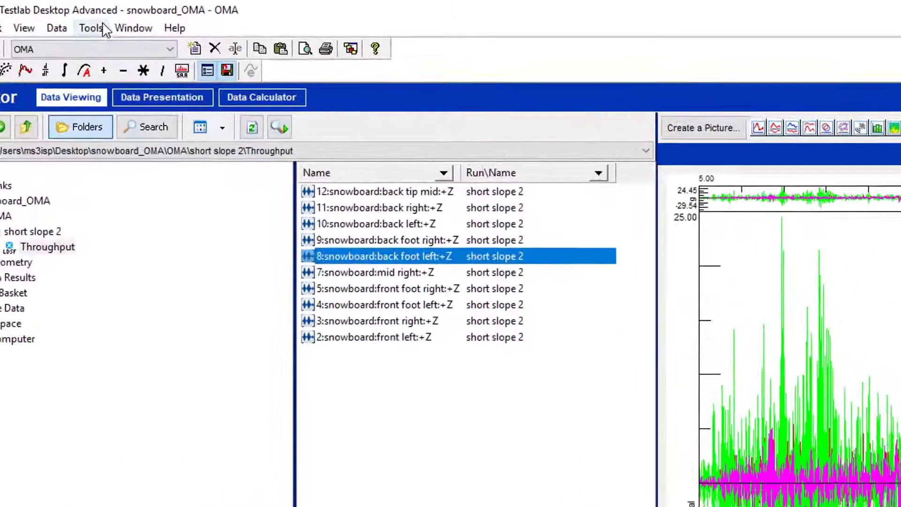
# - Enable the Operational Modal Analysis and Operational PolyMAX add-ins
pyautogui.click(91, 28)
pyautogui.click(130, 56)
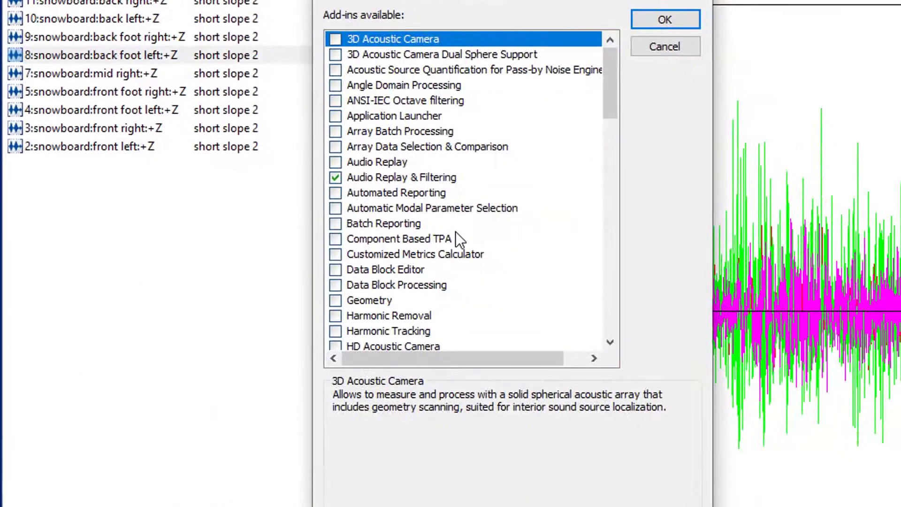
pyautogui.scroll(-5, 456, 232)
pyautogui.scroll(-4, 450, 228)
pyautogui.scroll(-2, 446, 233)
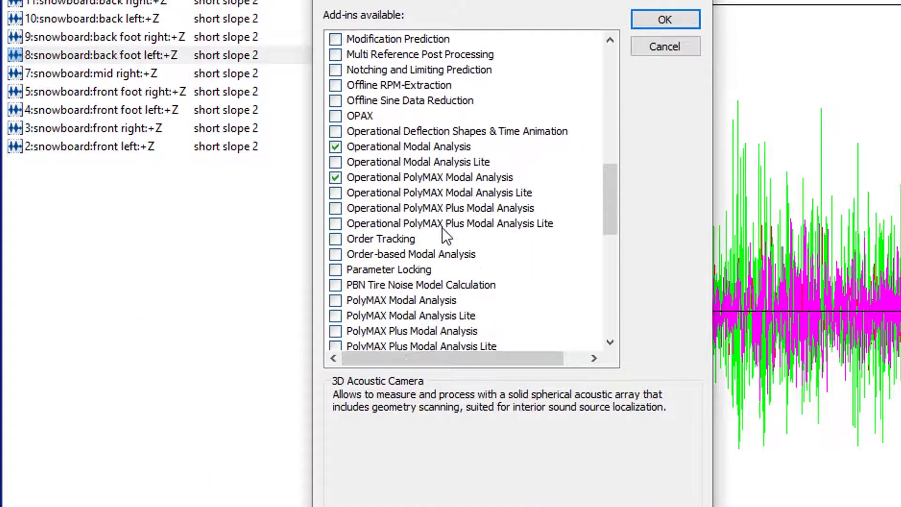
pyautogui.click(418, 147)
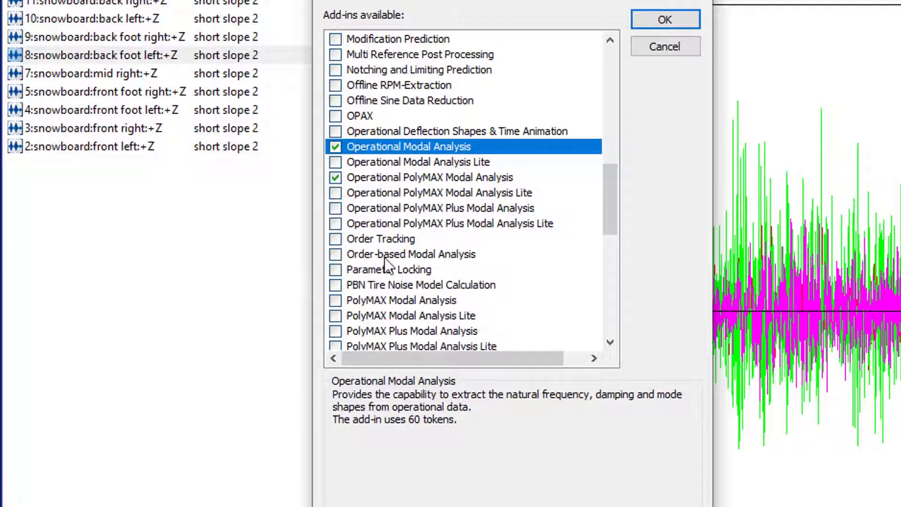
pyautogui.click(466, 177)
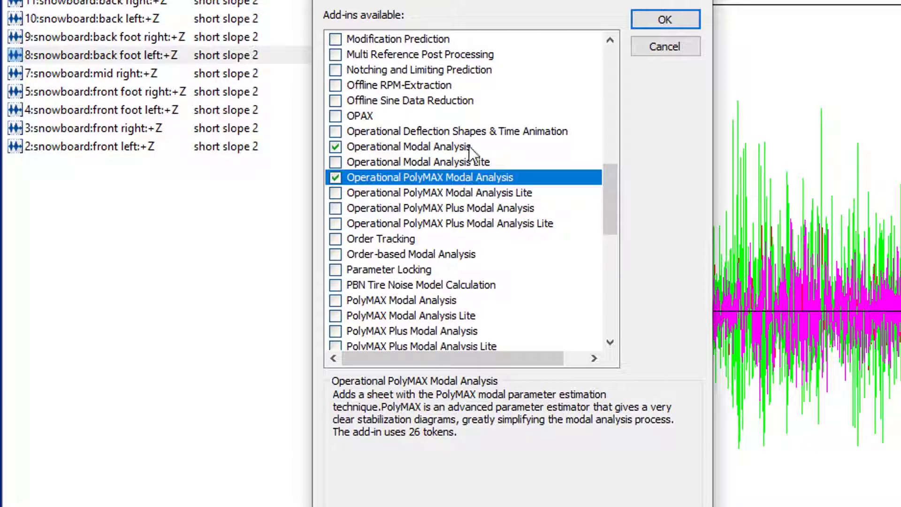
pyautogui.click(666, 21)
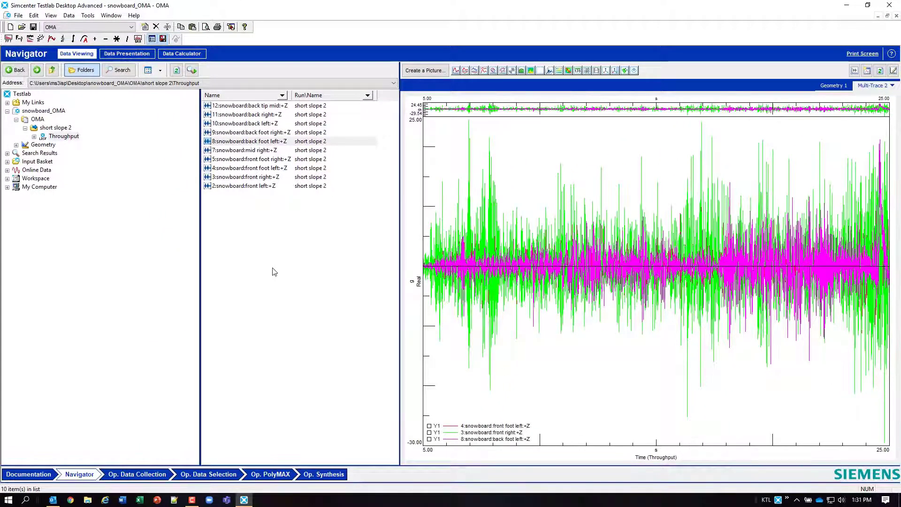
# - Replace the input basket with all ten snowboard channels
pyautogui.moveTo(274, 272); pyautogui.dragTo(209, 103)
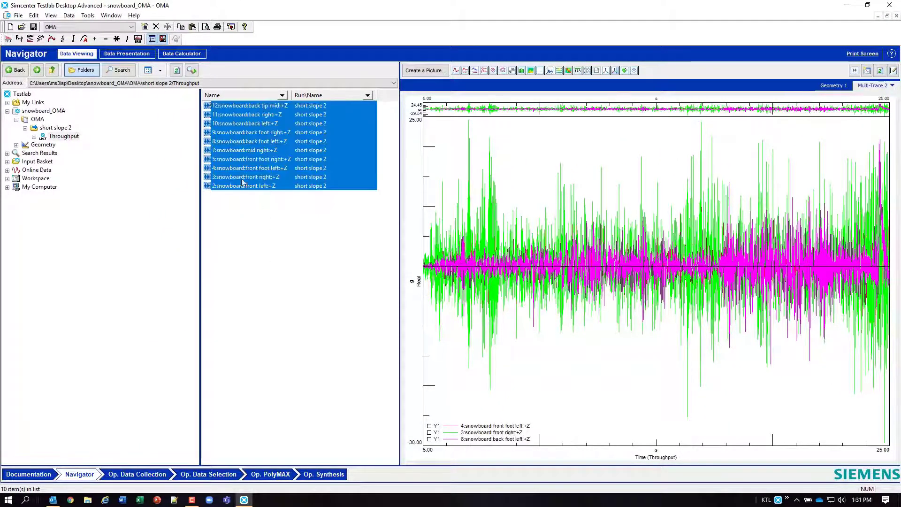
pyautogui.rightClick(229, 160)
pyautogui.click(273, 227)
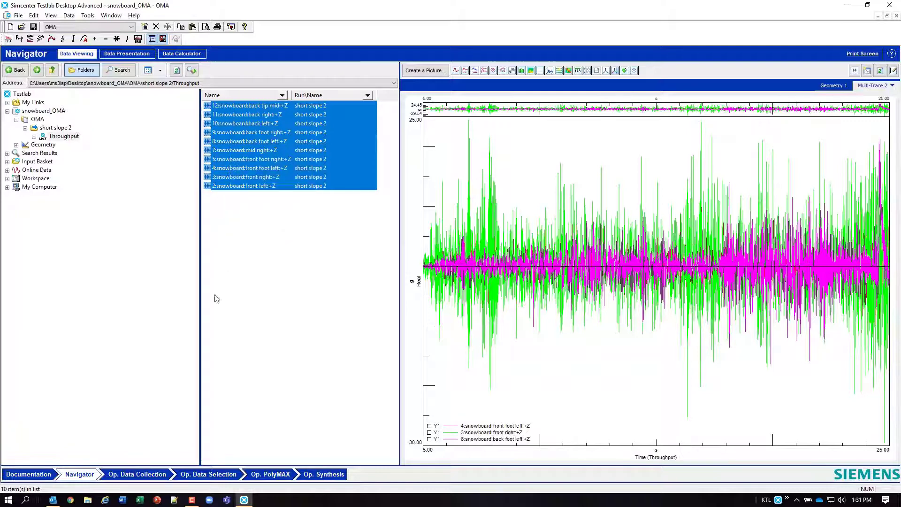
# - In Op. Data Collection, mark front right and back left as reference channels
pyautogui.click(127, 475)
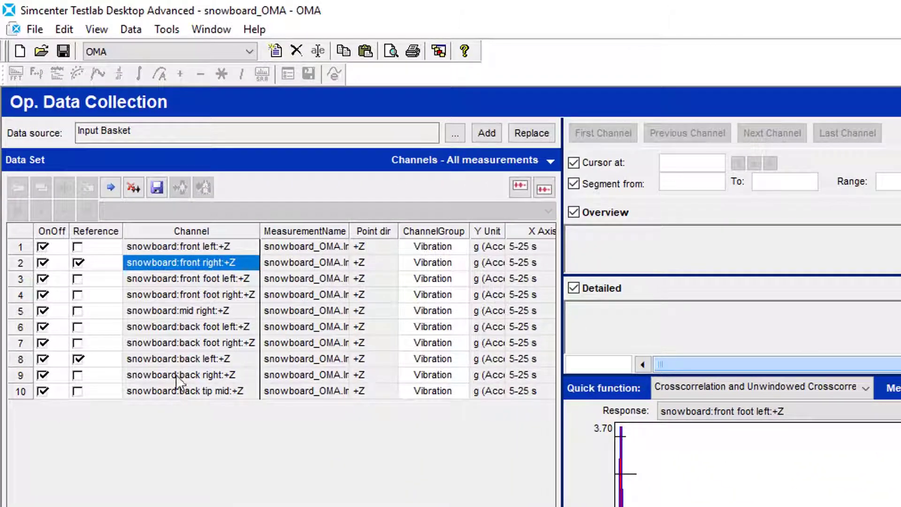
pyautogui.click(92, 263)
pyautogui.click(96, 359)
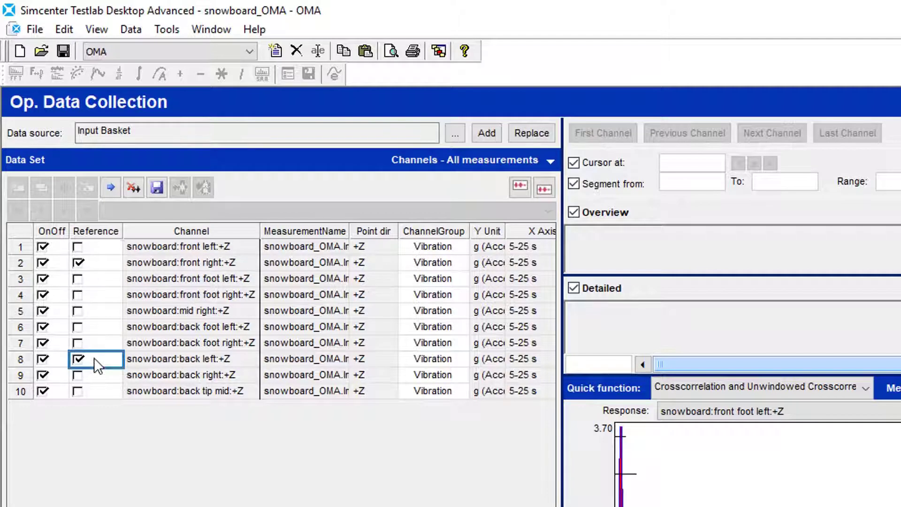
pyautogui.click(115, 265)
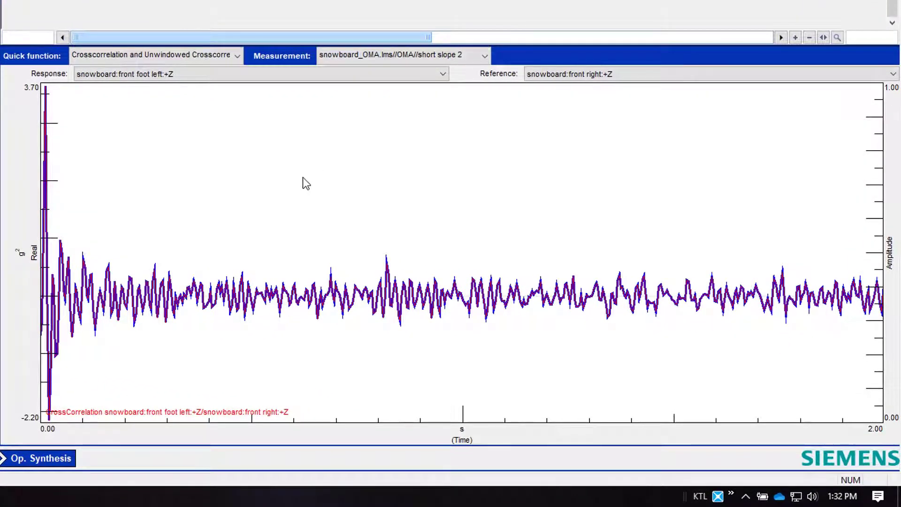
# - Show the crosspower and unwindowed crosspower spectra
pyautogui.click(189, 57)
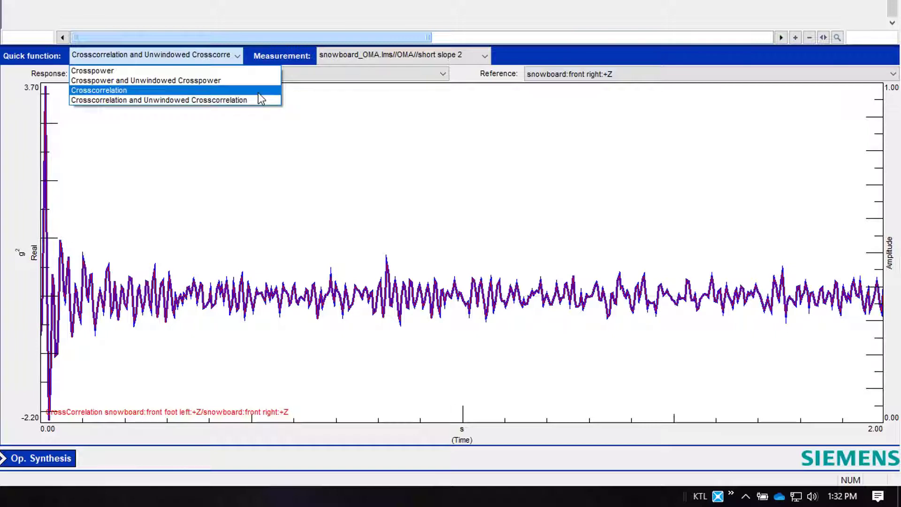
pyautogui.click(228, 80)
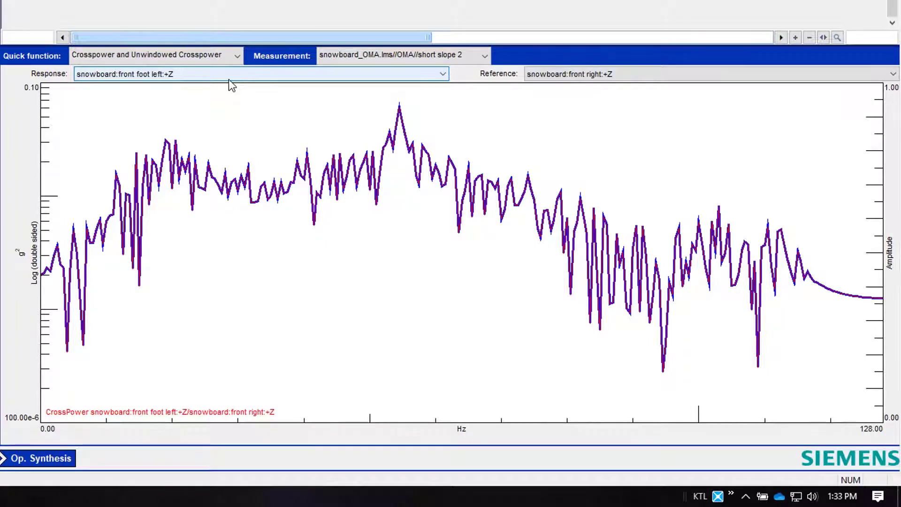
pyautogui.click(600, 76)
# - Keep front foot left as the response and return to crosscorrelation
pyautogui.click(221, 75)
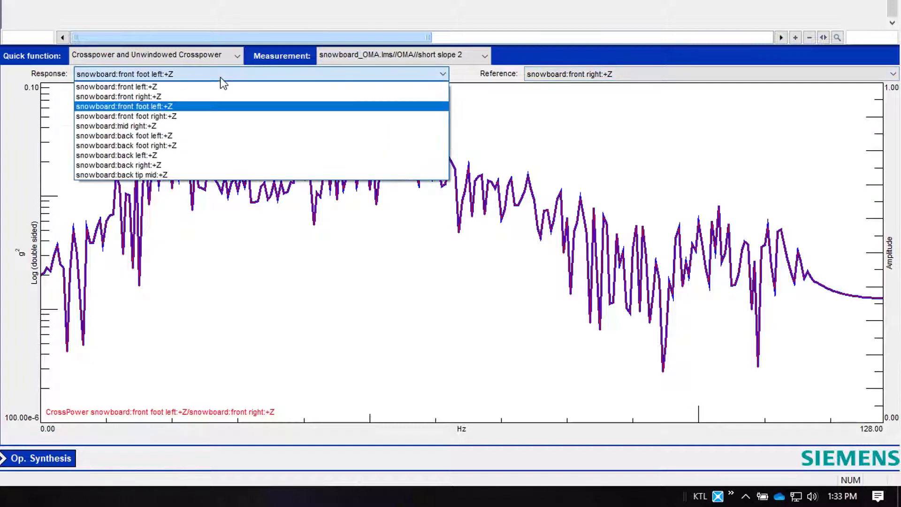
pyautogui.click(201, 106)
pyautogui.click(190, 55)
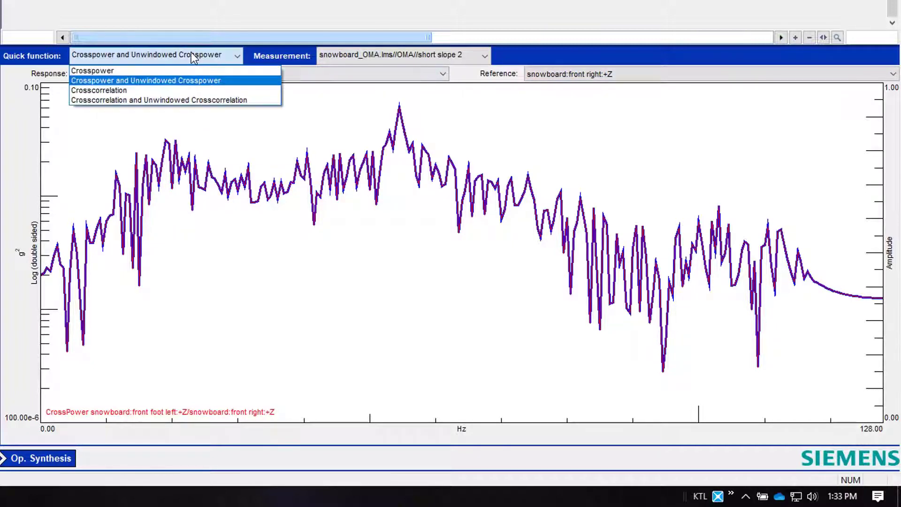
pyautogui.click(172, 99)
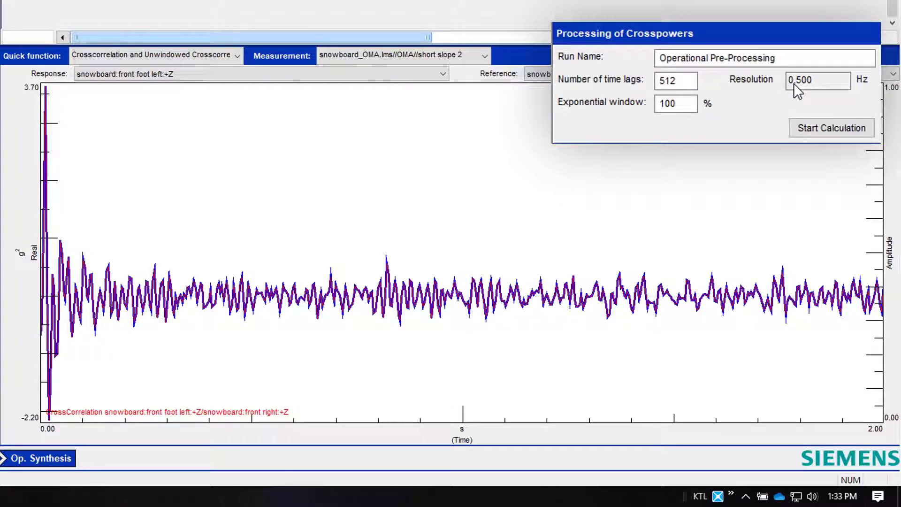
# - Edit the Number of time lags value, currently 1024
pyautogui.doubleClick(676, 81)
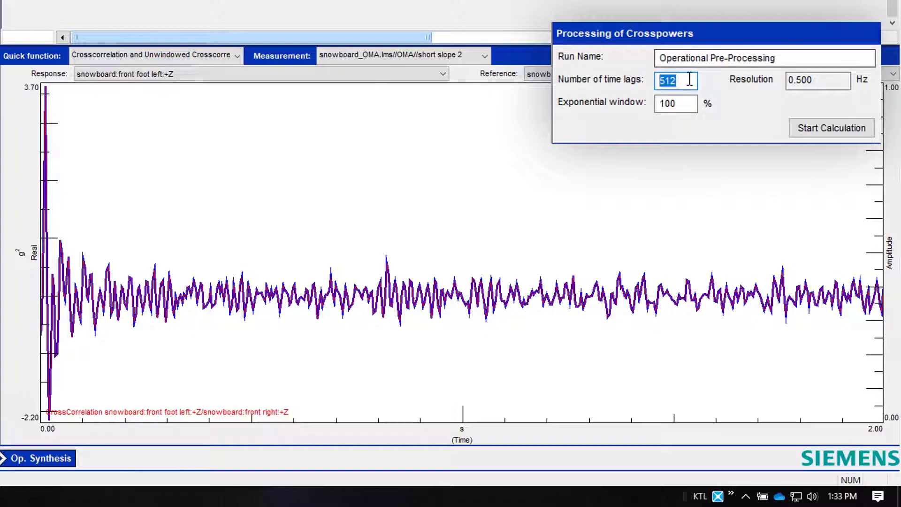
pyautogui.write('1024')
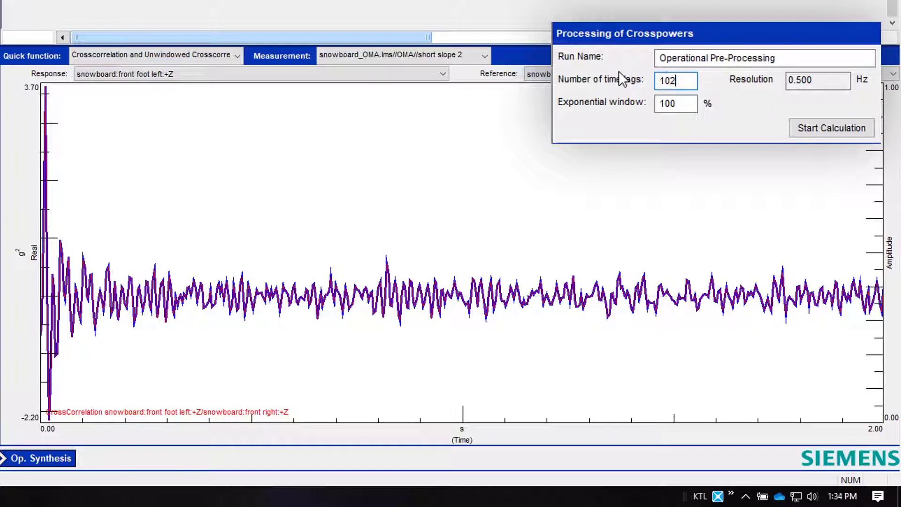
pyautogui.press('Return')
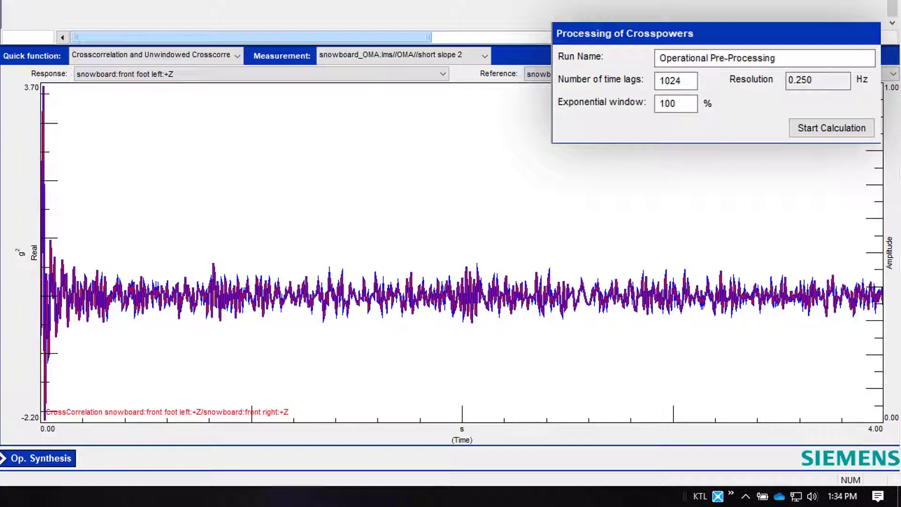
pyautogui.click(671, 81)
pyautogui.doubleClick(668, 81)
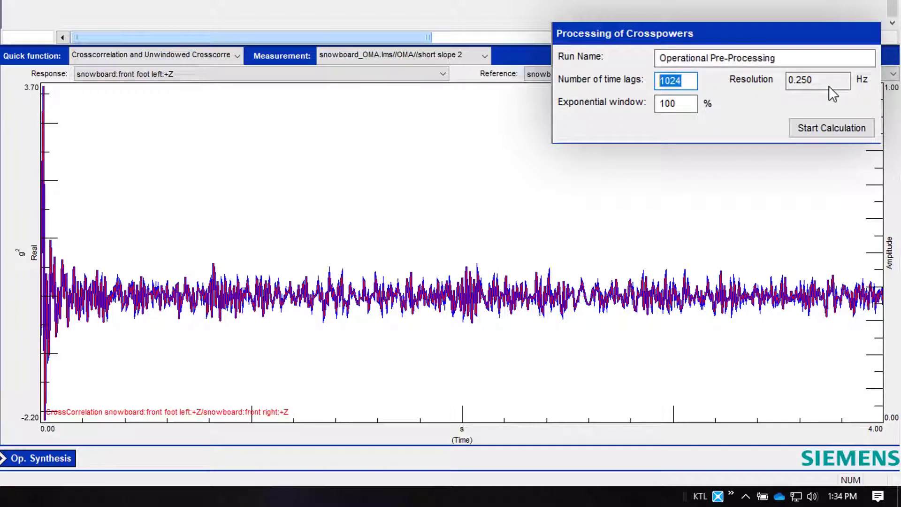
# - Show the crosspower spectrum with 512 time lags
pyautogui.click(205, 53)
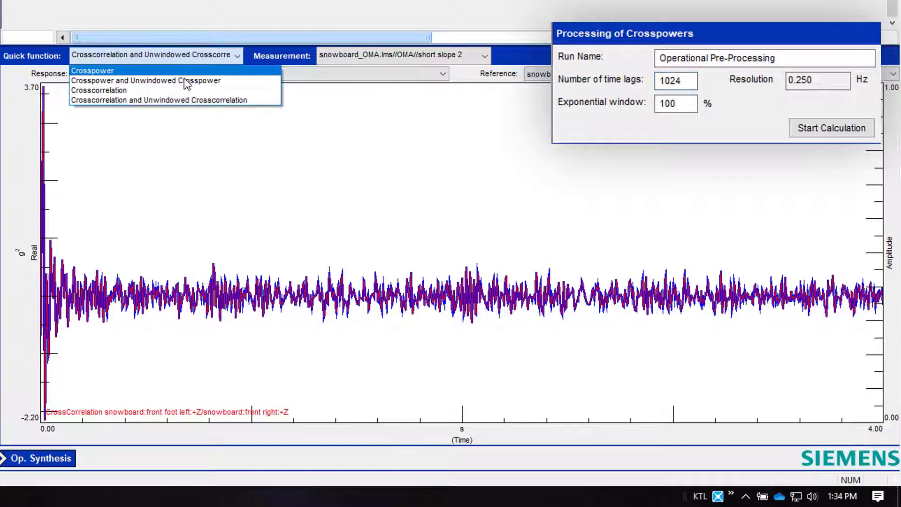
pyautogui.click(187, 80)
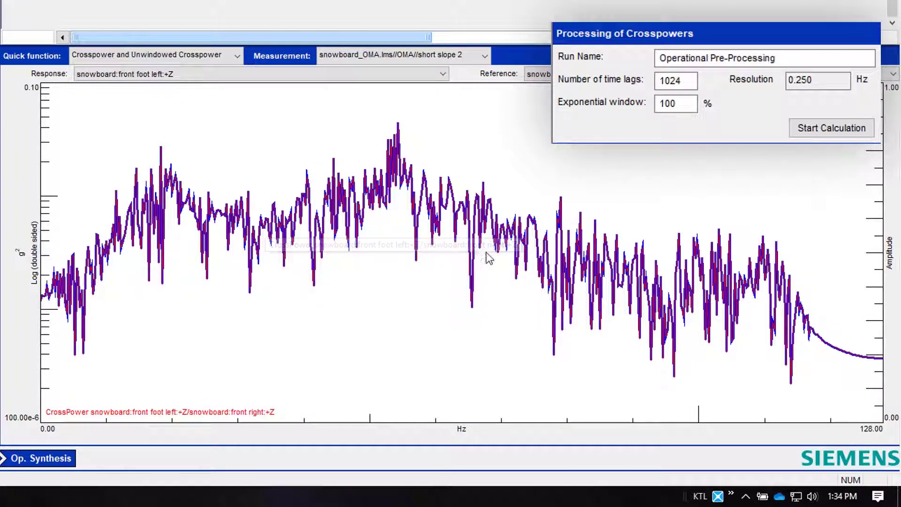
pyautogui.moveTo(693, 80); pyautogui.dragTo(559, 85)
pyautogui.write('512')
pyautogui.press('Return')
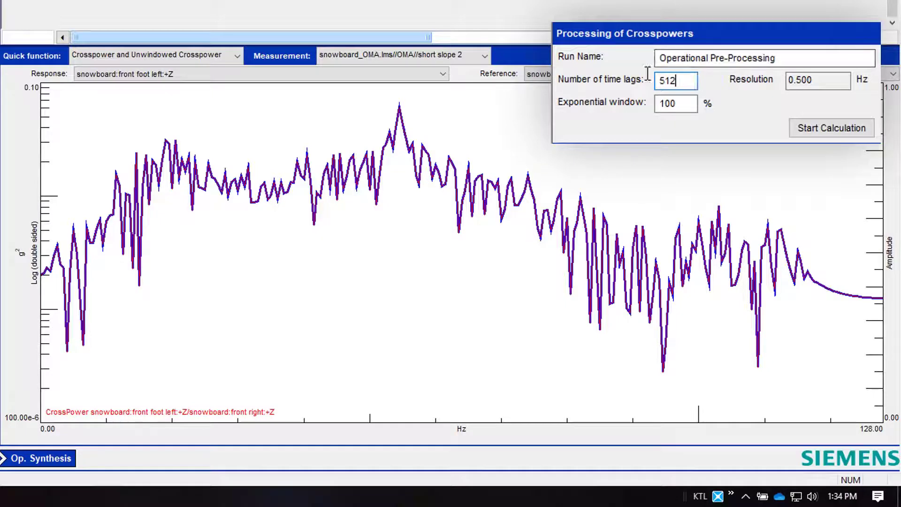
# - Compare the crosscorrelation at 256 lags, then reapply 512 lags to the crosspower spectrum
pyautogui.moveTo(680, 79); pyautogui.dragTo(616, 77)
pyautogui.write('256')
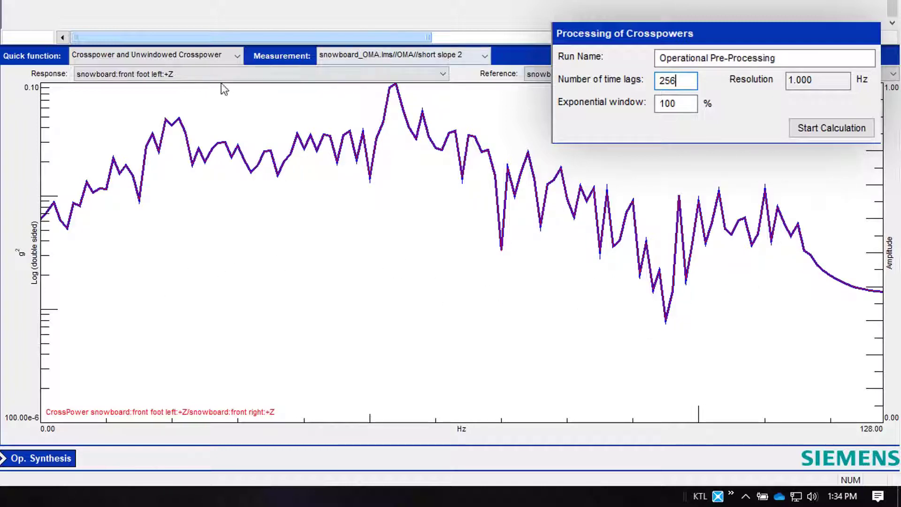
pyautogui.click(210, 54)
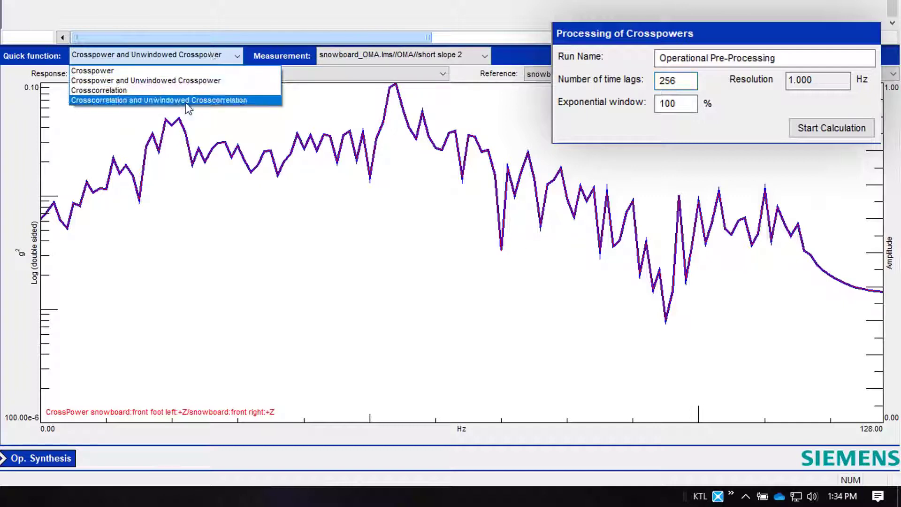
pyautogui.click(186, 100)
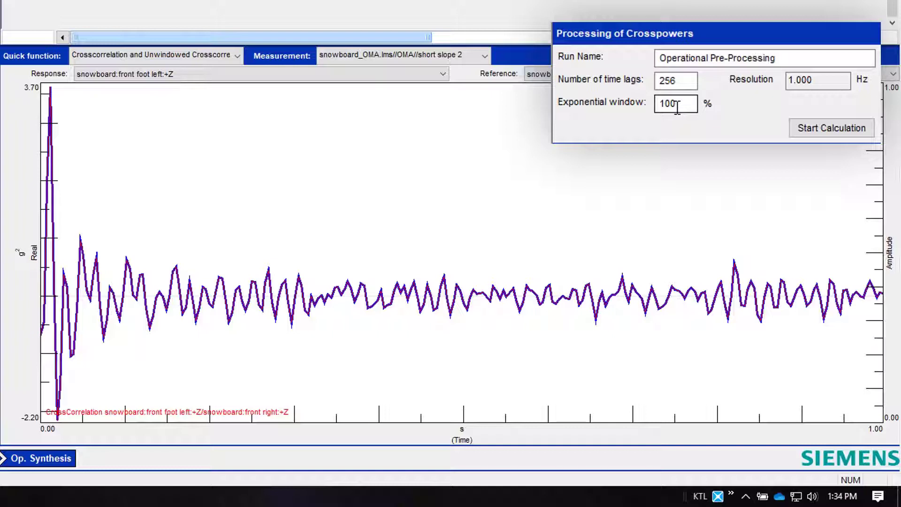
pyautogui.click(95, 56)
pyautogui.click(145, 80)
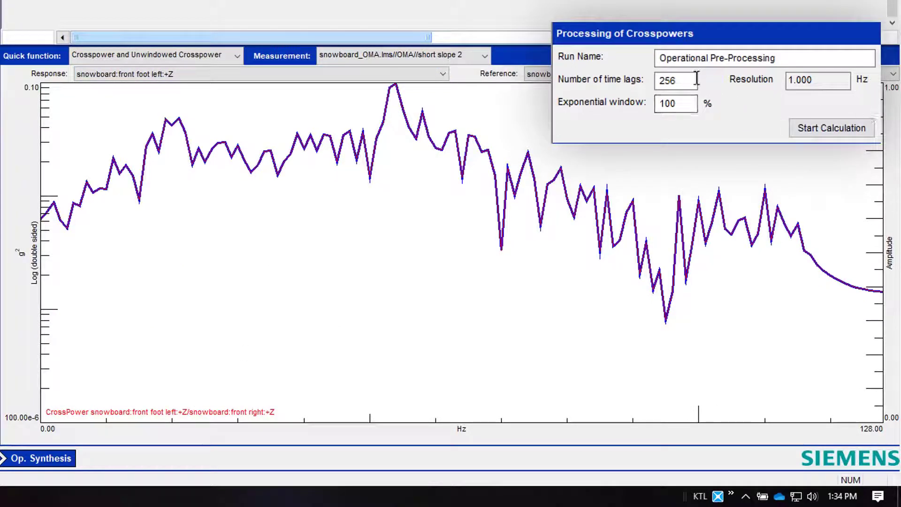
pyautogui.doubleClick(676, 80)
pyautogui.write('512')
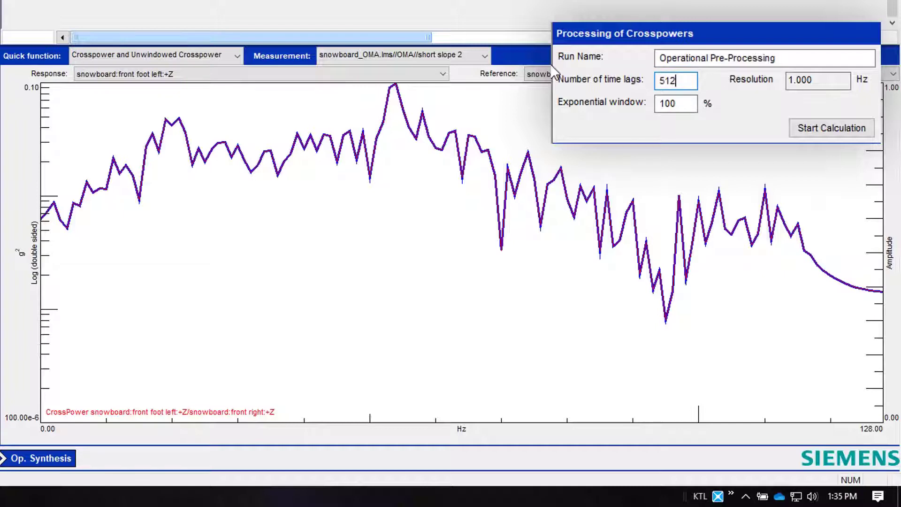
pyautogui.press('Return')
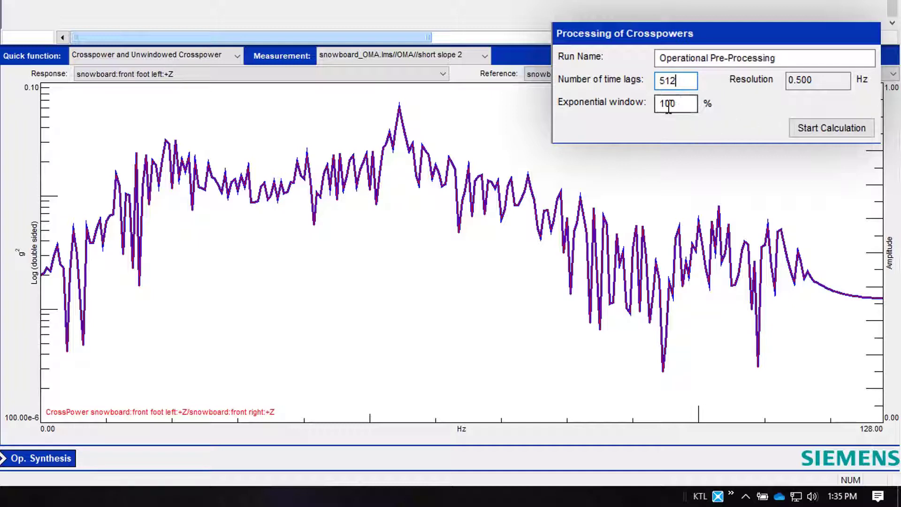
pyautogui.click(213, 58)
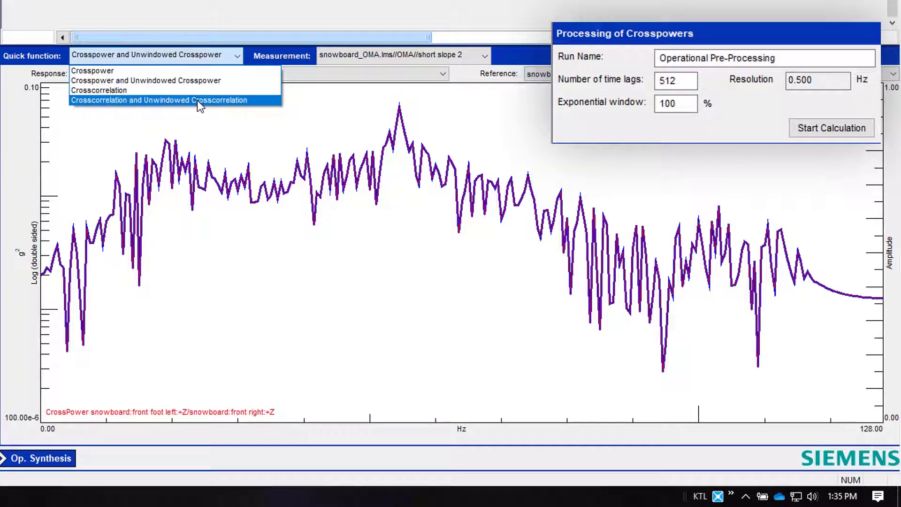
# - Plot crosscorrelation against unwindowed crosscorrelation and set the exponential window to 1%
pyautogui.click(197, 100)
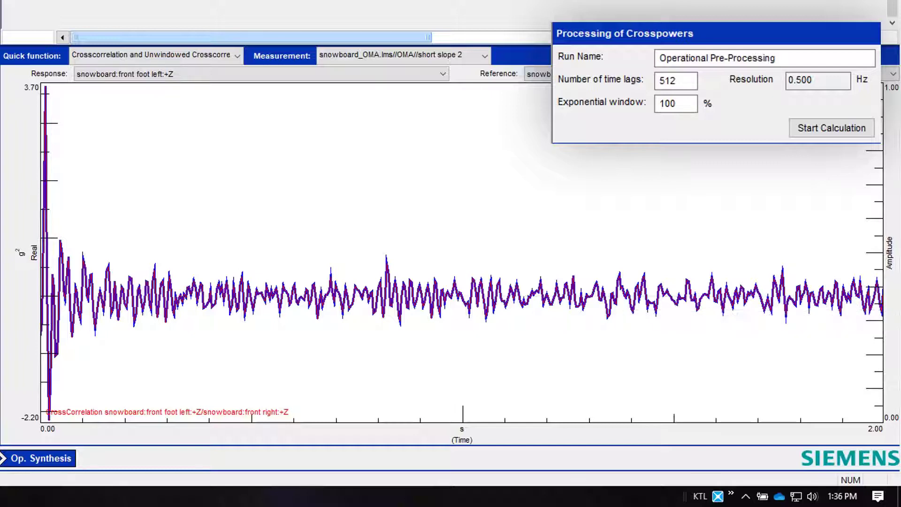
pyautogui.doubleClick(676, 103)
pyautogui.click(694, 103)
pyautogui.click(682, 105)
pyautogui.doubleClick(675, 103)
pyautogui.write('10')
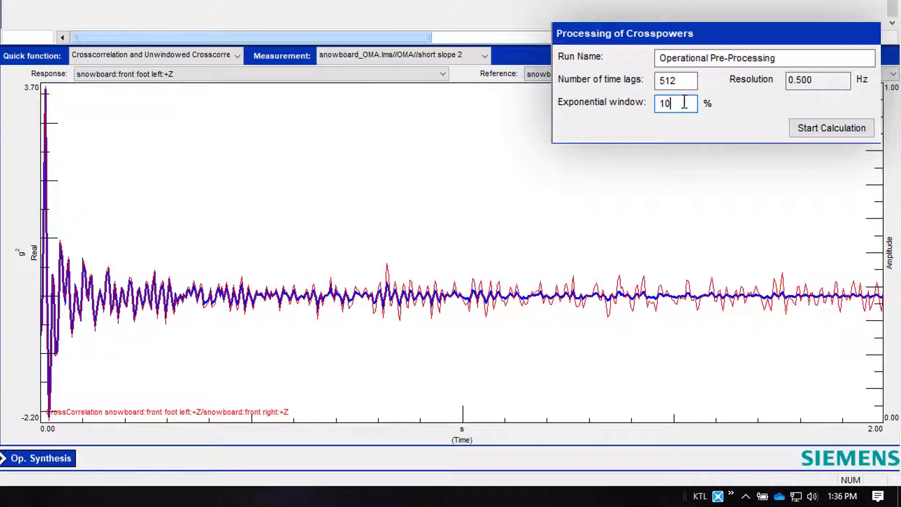
pyautogui.moveTo(684, 103); pyautogui.dragTo(659, 103)
pyautogui.write('1')
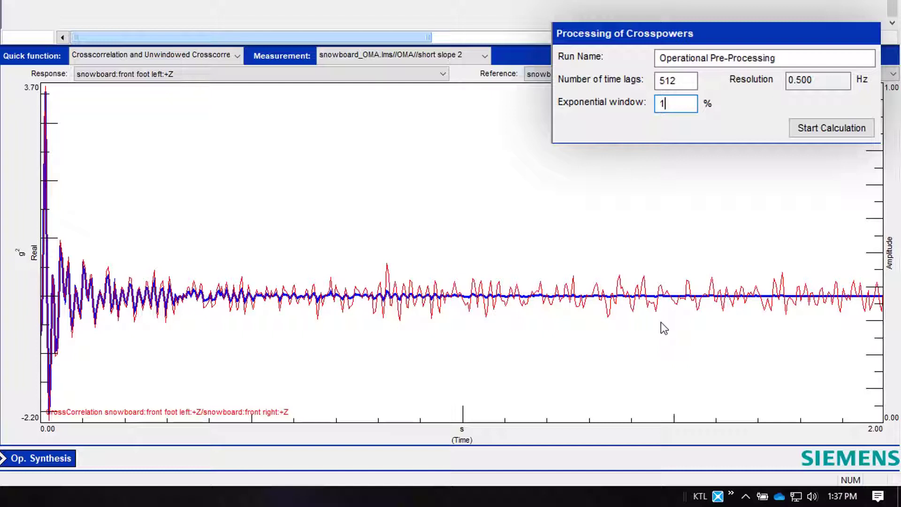
# - Show crosspowers for back foot right, front foot left, then front left responses
pyautogui.click(187, 55)
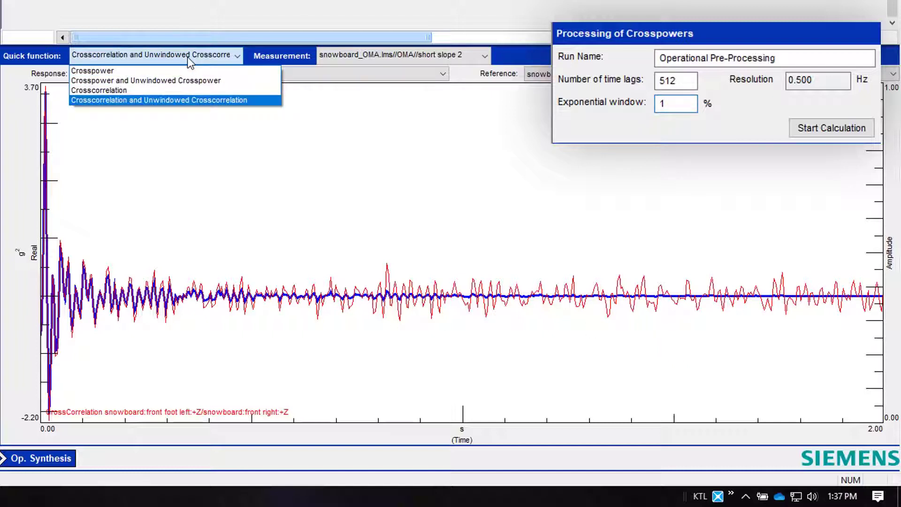
pyautogui.click(175, 80)
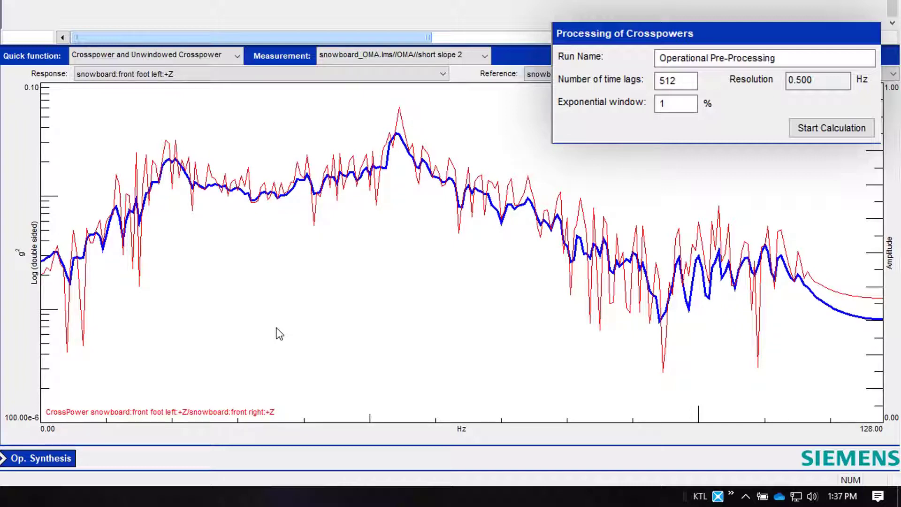
pyautogui.click(234, 73)
pyautogui.click(181, 146)
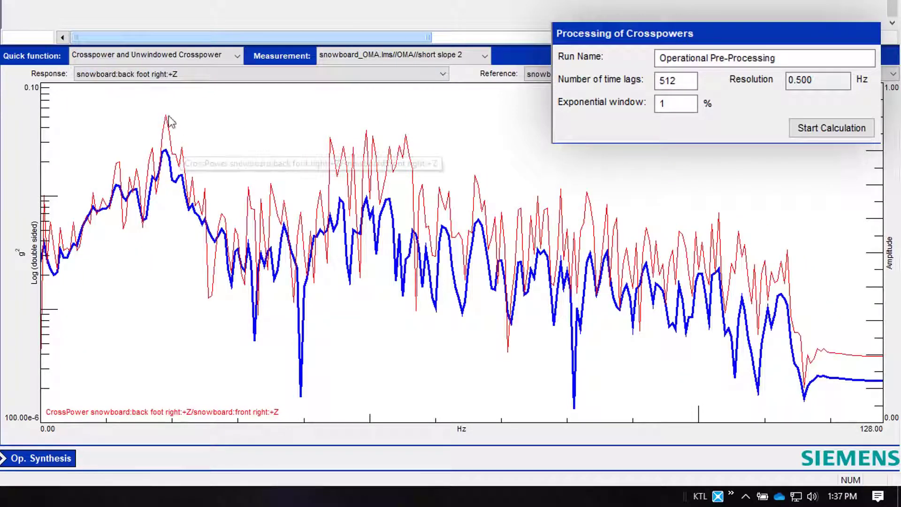
pyautogui.click(162, 74)
pyautogui.click(147, 106)
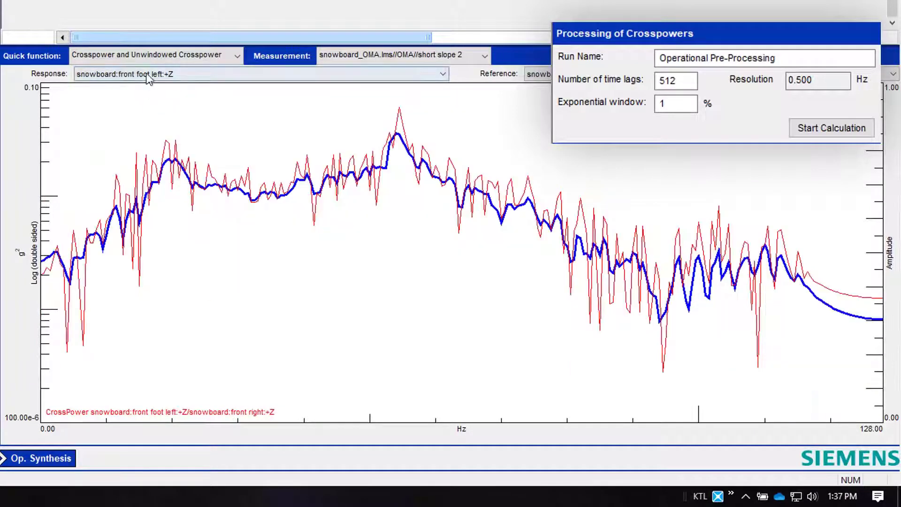
pyautogui.click(155, 74)
pyautogui.click(135, 86)
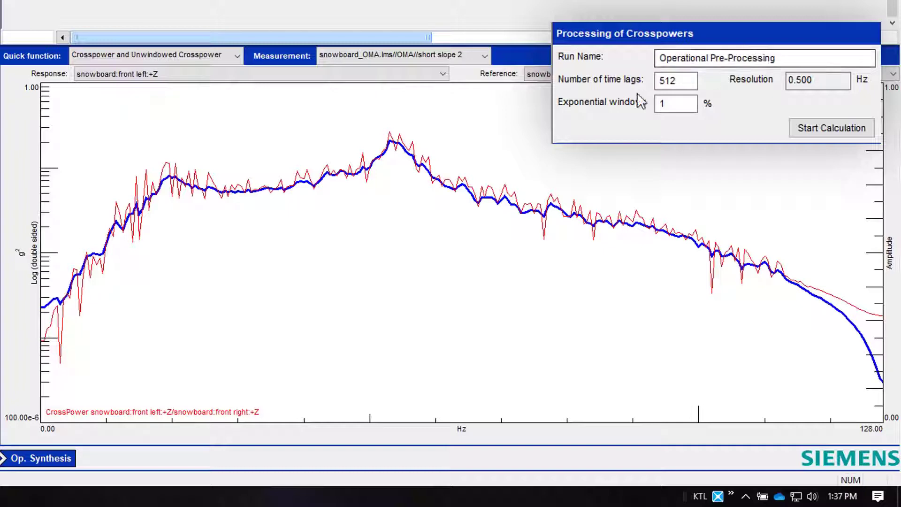
# - Rename the run 'Operational Pre-Processing_512_1%' and start the crosspower calculation
pyautogui.click(793, 59)
pyautogui.moveTo(778, 58); pyautogui.dragTo(659, 58)
pyautogui.click(798, 58)
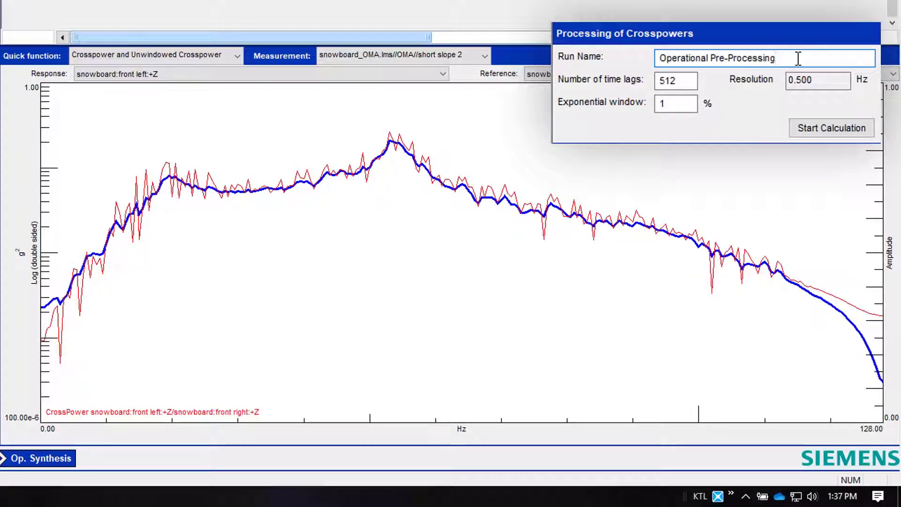
pyautogui.write('_')
pyautogui.write('512')
pyautogui.write('_1')
pyautogui.write('%')
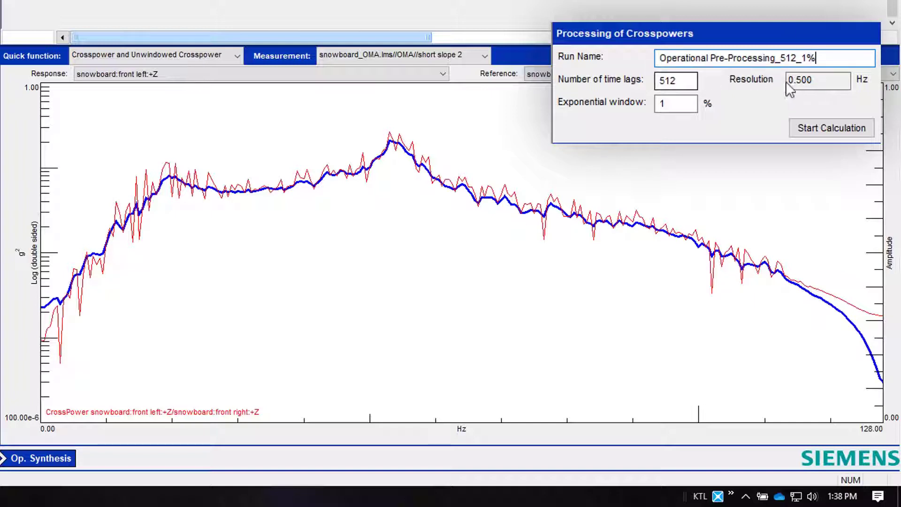
pyautogui.click(841, 134)
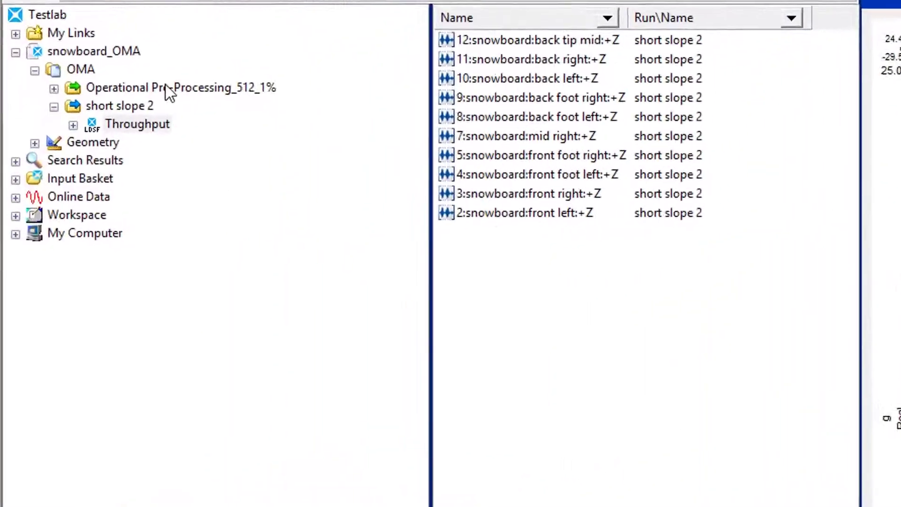
# - Expand Operational Pre-Processing_512_1% and put its Operational Crosspower folder in the input basket
pyautogui.click(166, 88)
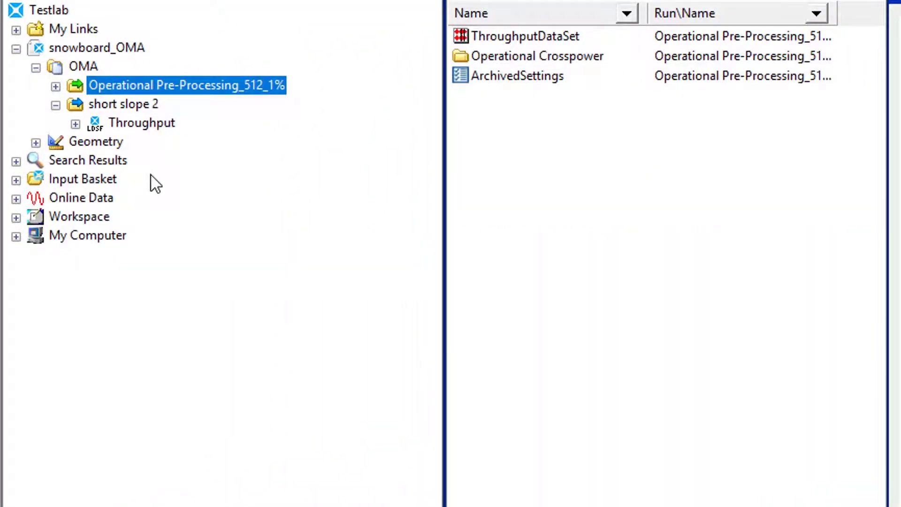
pyautogui.click(56, 85)
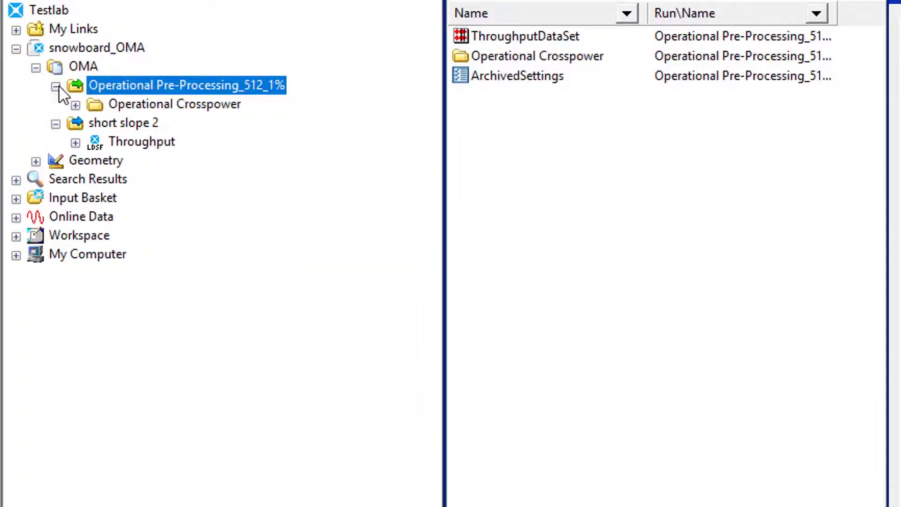
pyautogui.click(76, 105)
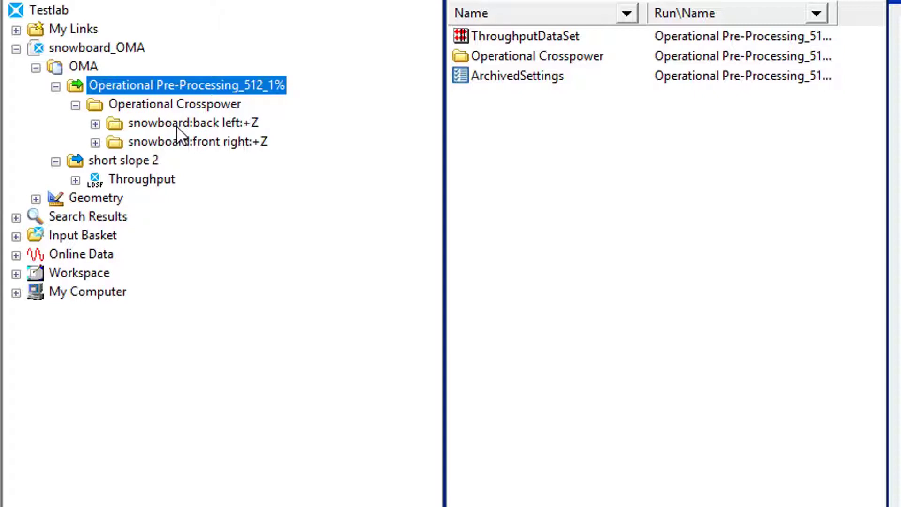
pyautogui.rightClick(177, 105)
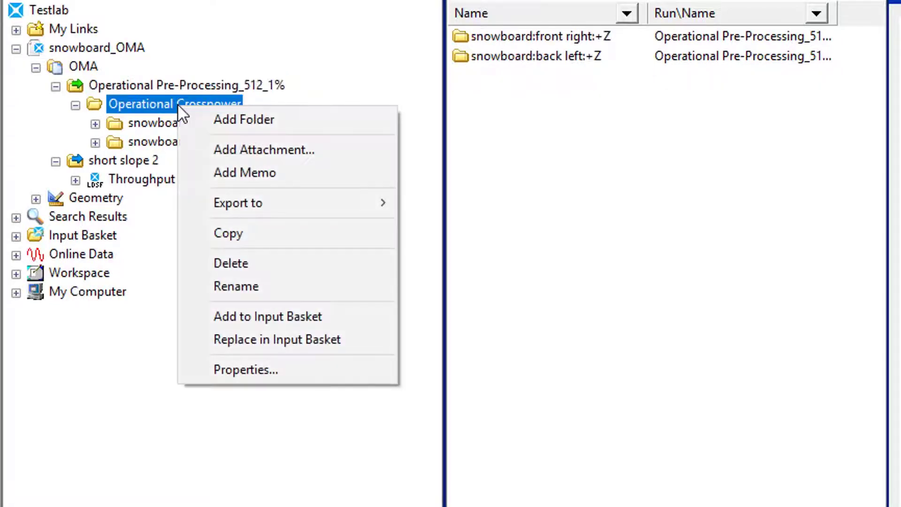
pyautogui.click(226, 336)
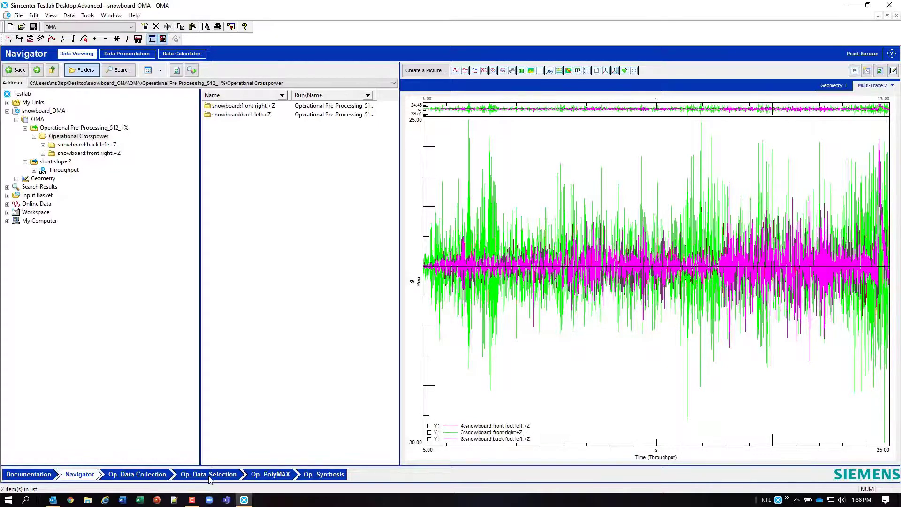
# - In Op. Data Selection, widen the crosspower table and toggle curve plotting
pyautogui.click(209, 473)
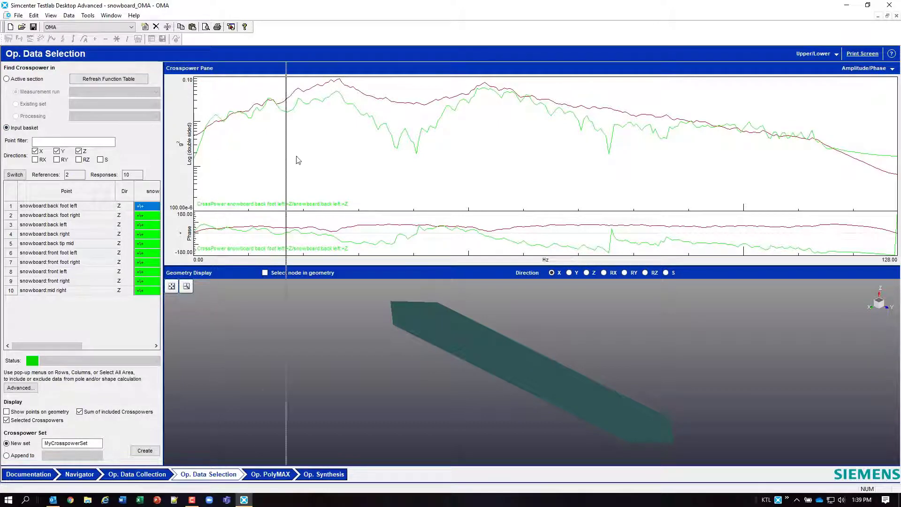
pyautogui.moveTo(164, 151); pyautogui.dragTo(317, 161)
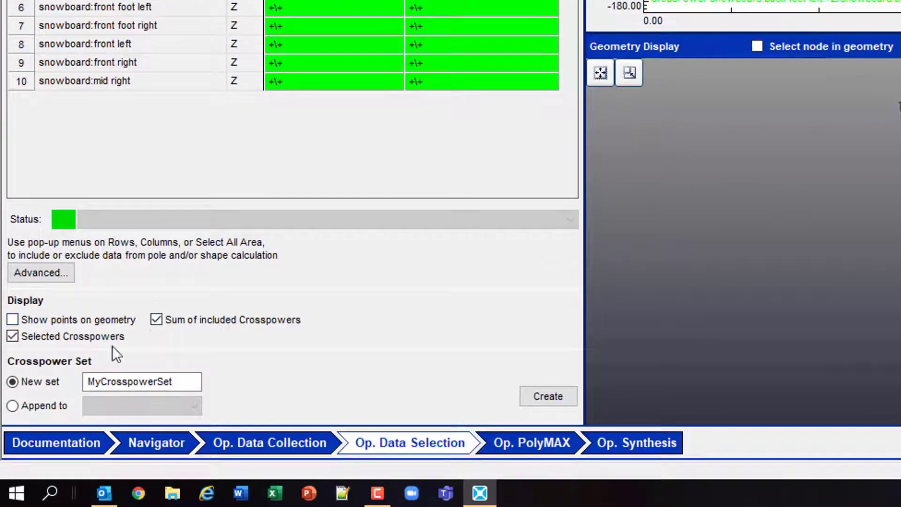
pyautogui.click(11, 335)
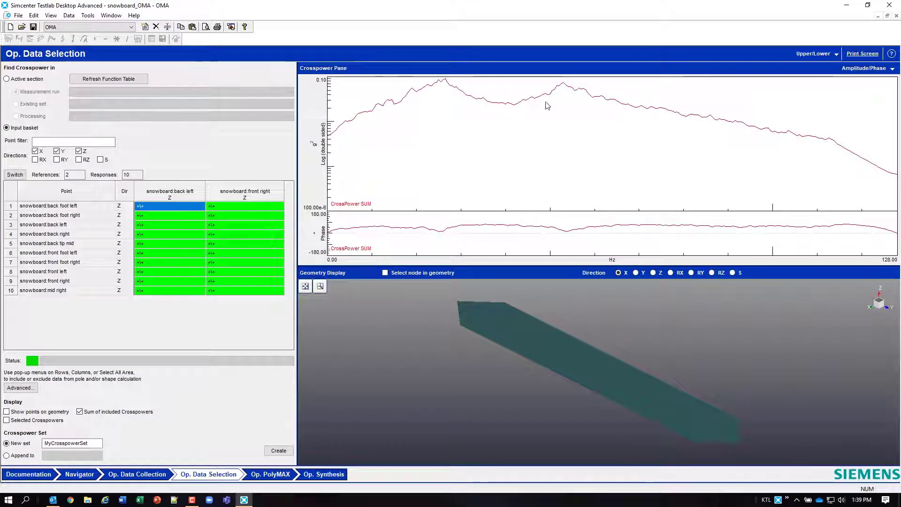
pyautogui.click(7, 421)
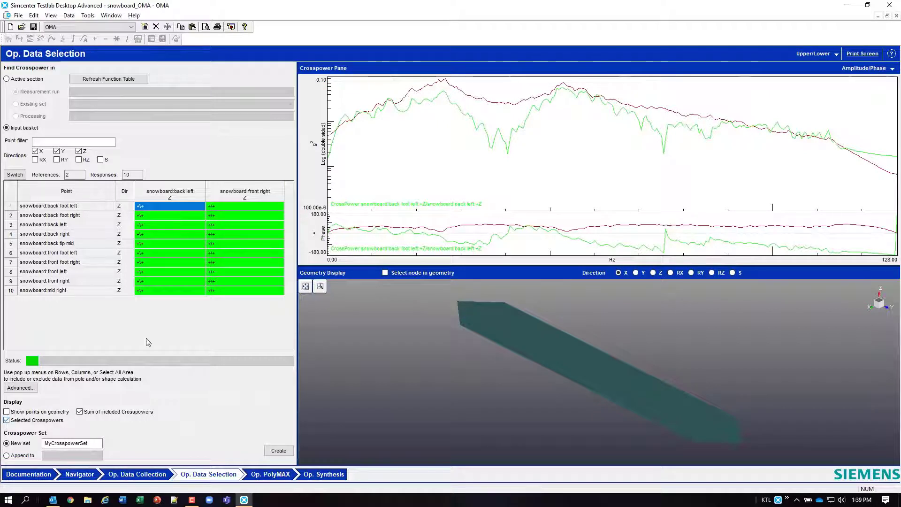
# - Inspect several response–reference crosspowers, ending on back foot right versus back left
pyautogui.click(238, 205)
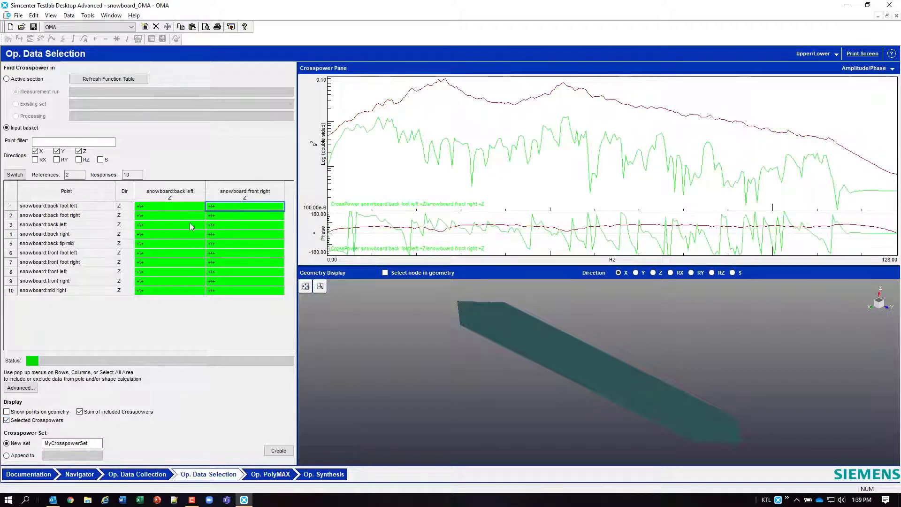
pyautogui.click(240, 234)
pyautogui.click(175, 253)
pyautogui.click(233, 270)
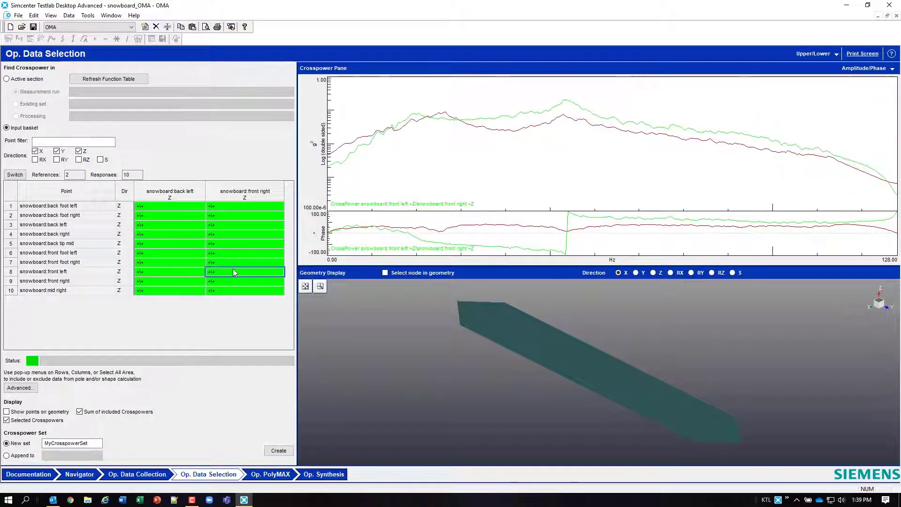
pyautogui.click(170, 193)
pyautogui.click(237, 191)
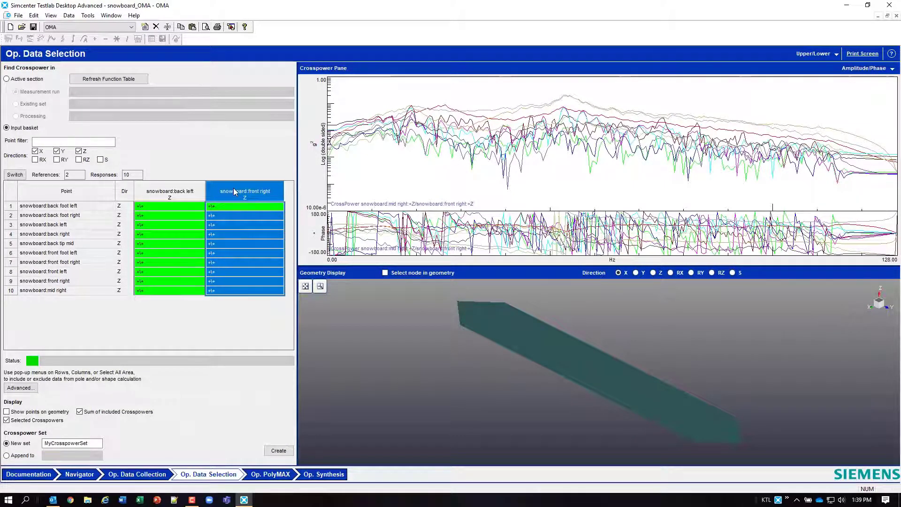
pyautogui.click(190, 192)
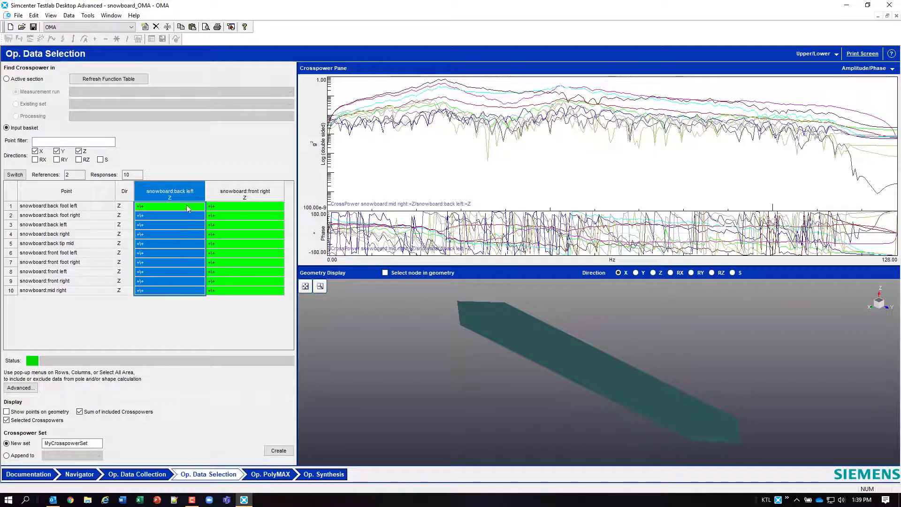
pyautogui.click(185, 214)
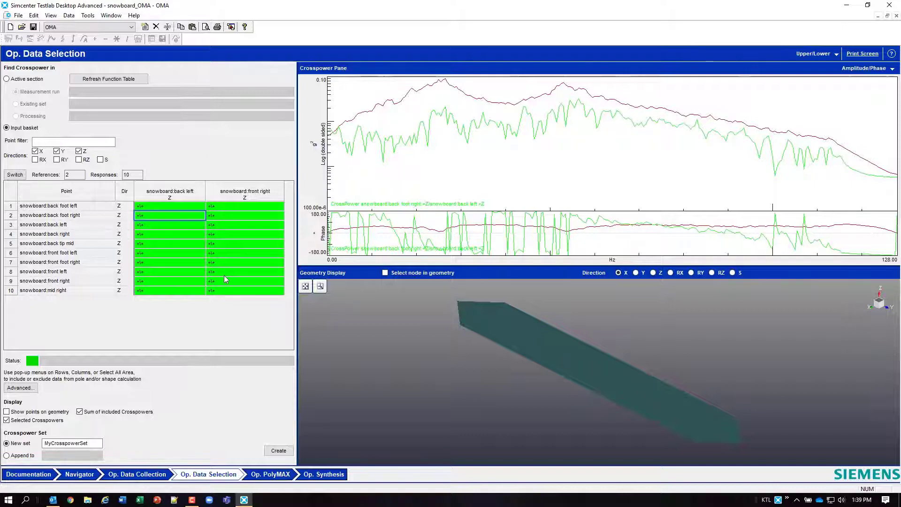
# - On the Op. PolyMAX Band page, toggle the sum and mode indicator curves
pyautogui.click(271, 474)
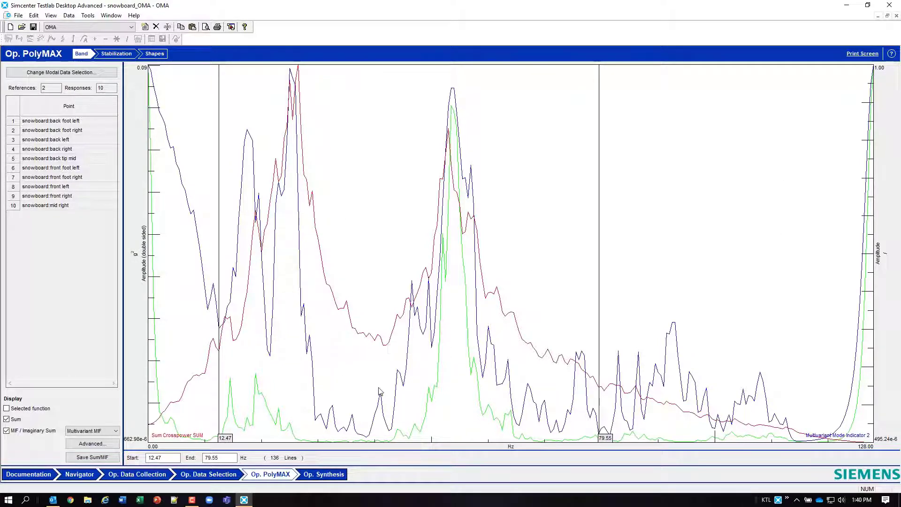
pyautogui.click(7, 418)
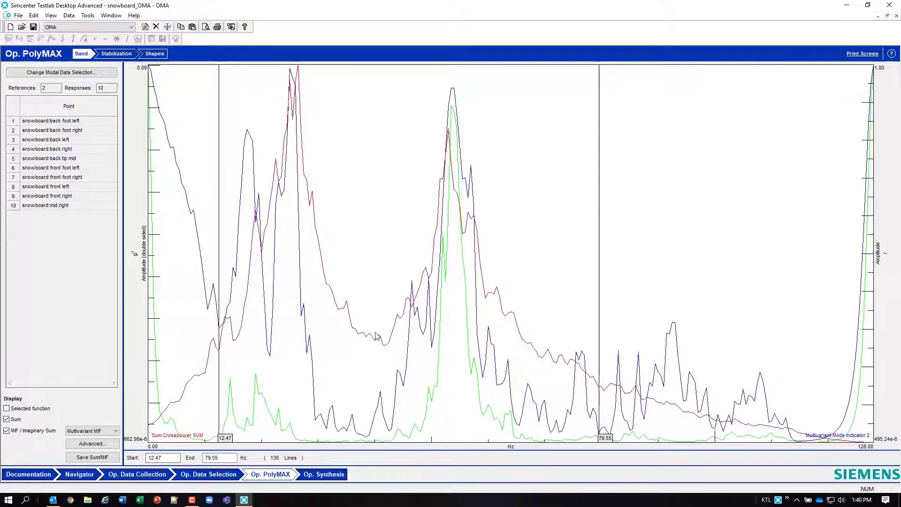
pyautogui.click(6, 430)
pyautogui.click(7, 432)
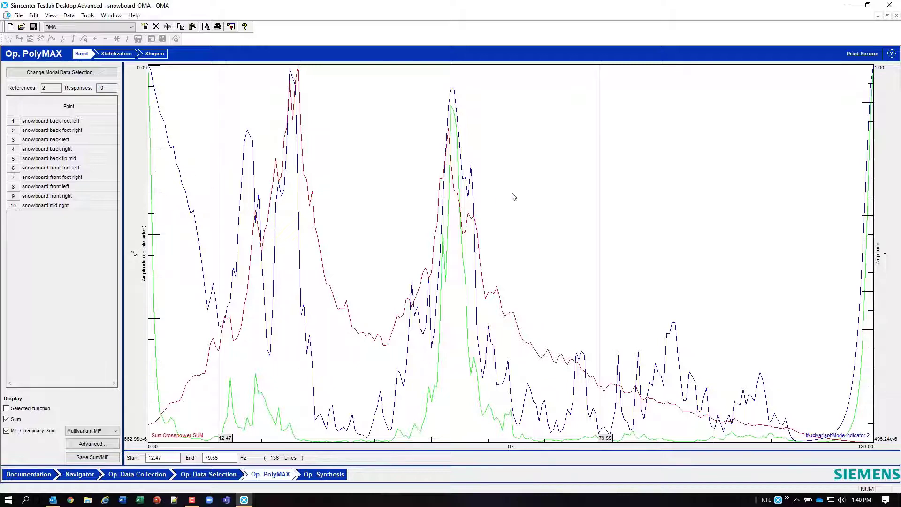
# - Move the band limits to 12.58–79.66 Hz (135 lines)
pyautogui.moveTo(219, 198); pyautogui.dragTo(220, 229)
pyautogui.moveTo(589, 389)
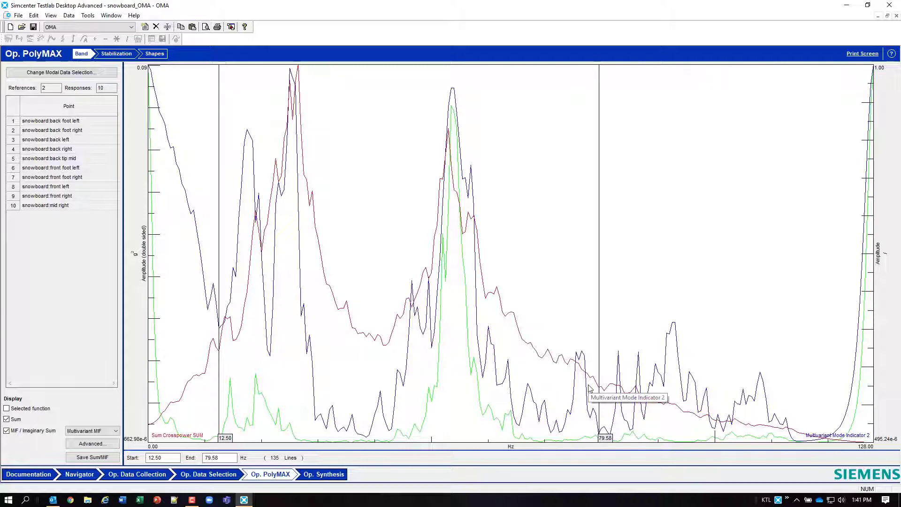
pyautogui.moveTo(221, 359); pyautogui.dragTo(216, 364)
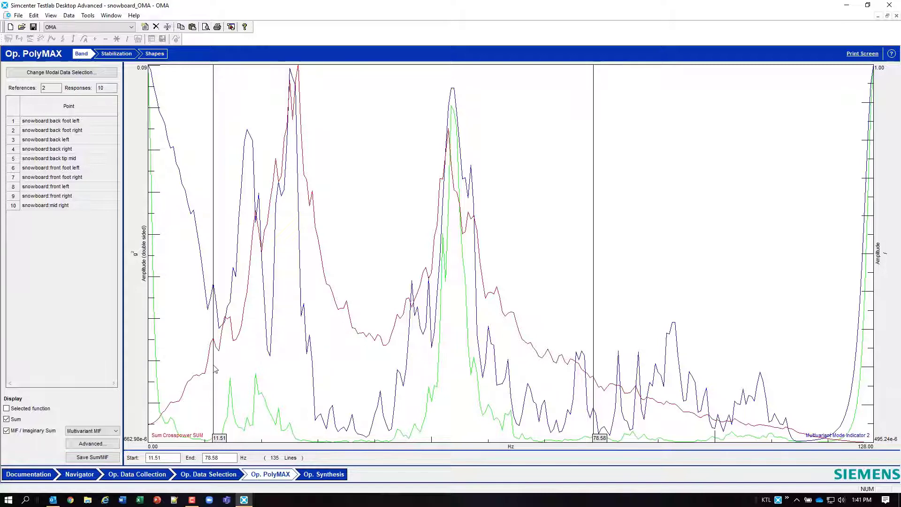
pyautogui.moveTo(215, 369); pyautogui.dragTo(222, 372)
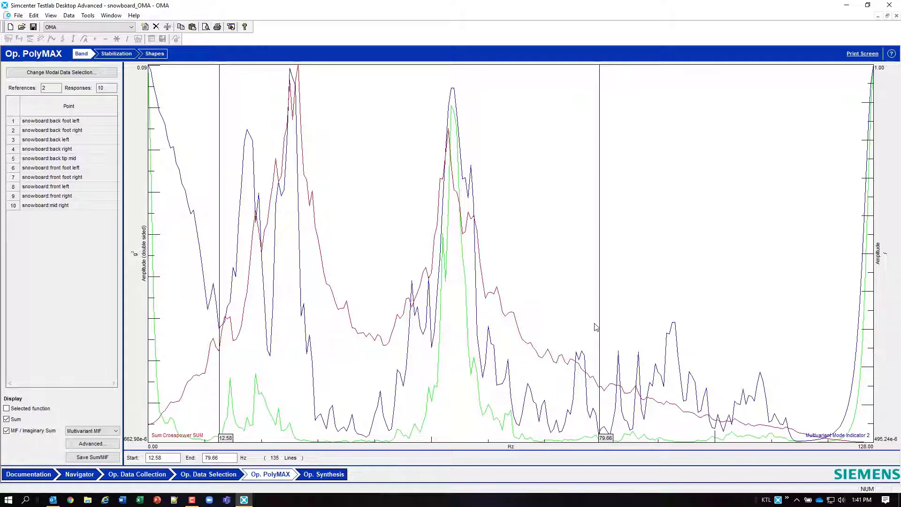
# - Solve the stabilization diagram, then pick the stable poles at 19.04, 25.51, 54.23 and 54.58 Hz
pyautogui.click(116, 54)
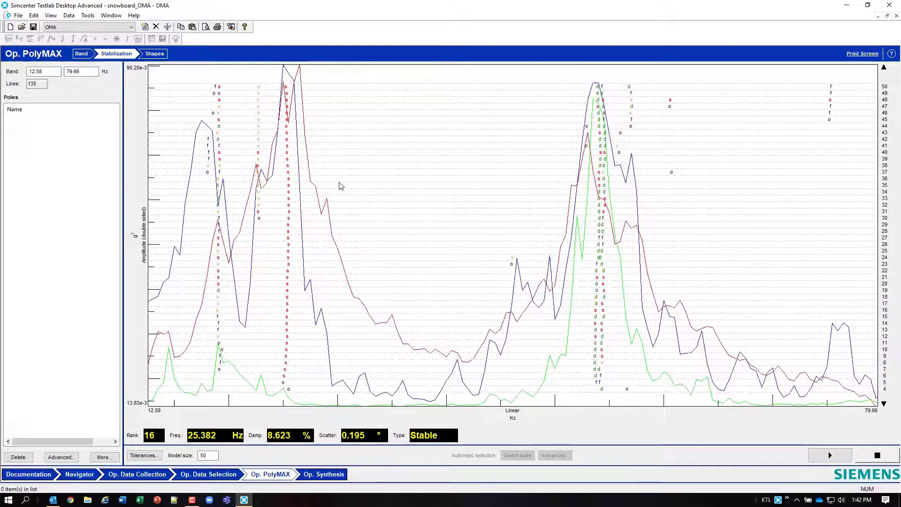
pyautogui.click(219, 277)
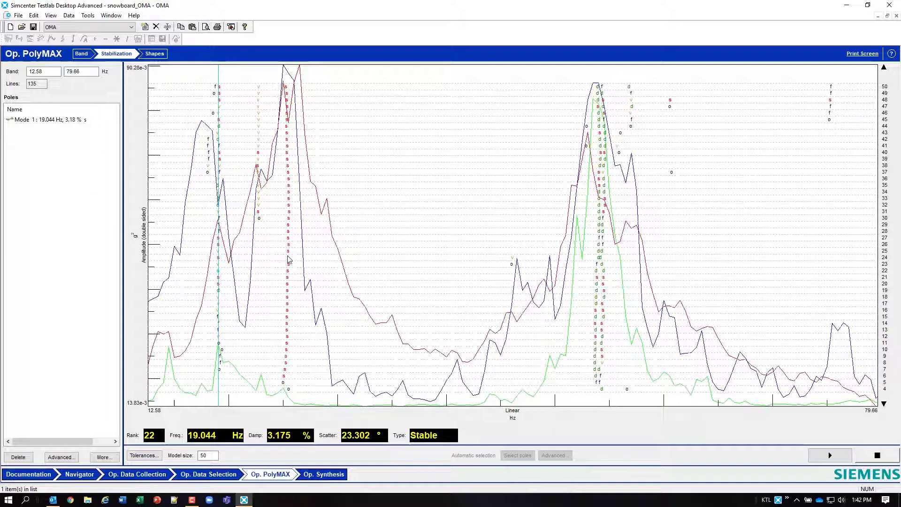
pyautogui.click(289, 268)
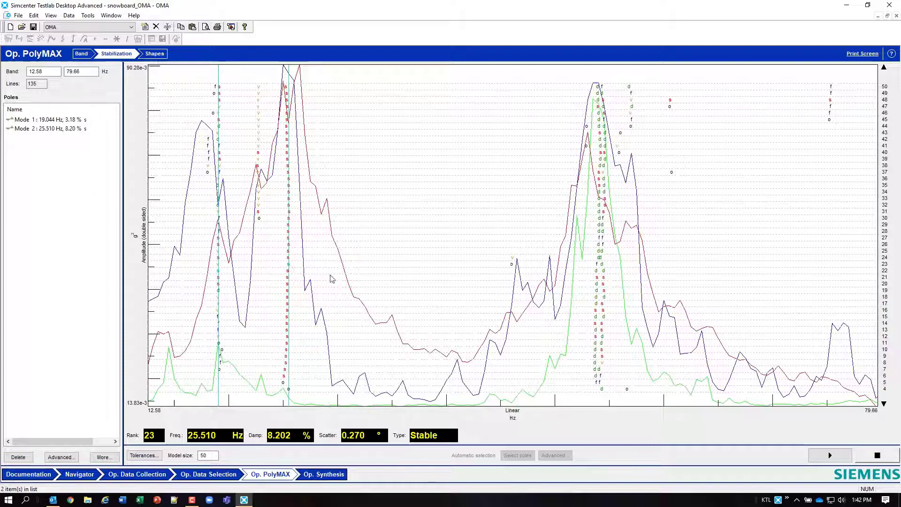
pyautogui.click(601, 157)
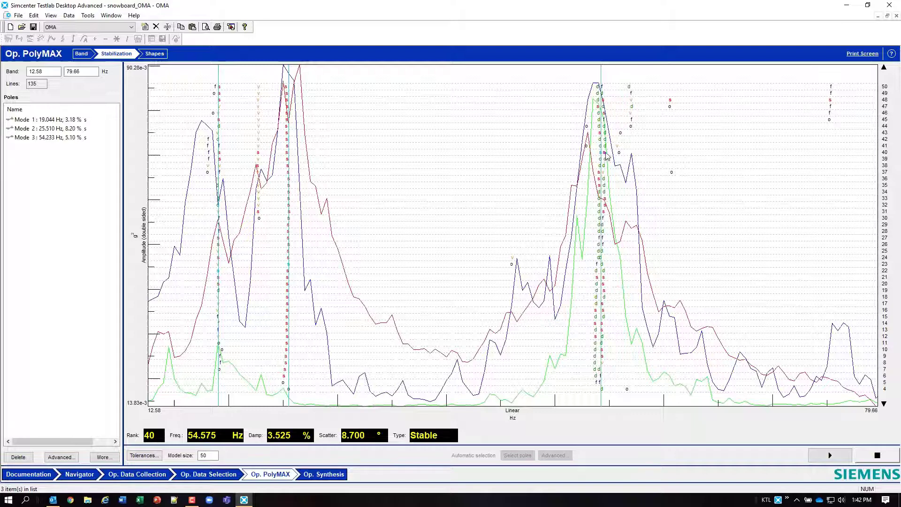
pyautogui.click(608, 157)
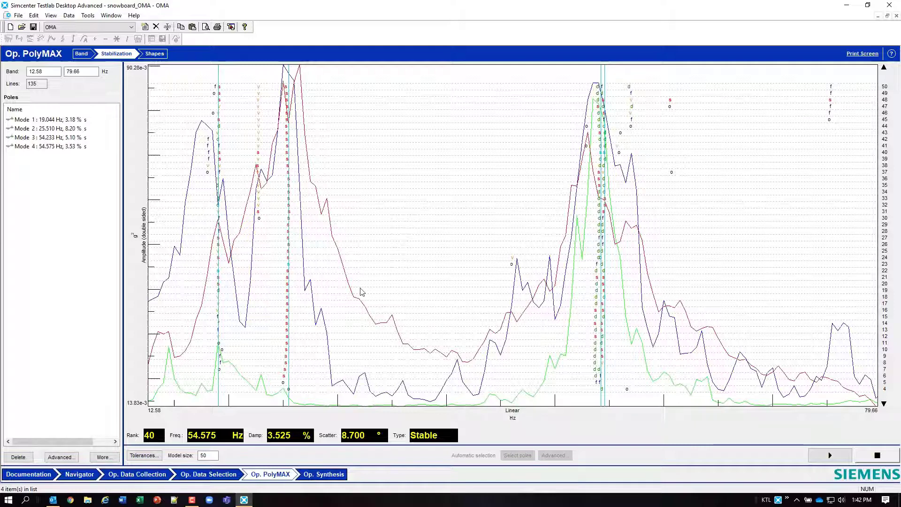
# - Calculate mode shapes for the four poles and animate Mode 1 on the snowboard
pyautogui.click(154, 53)
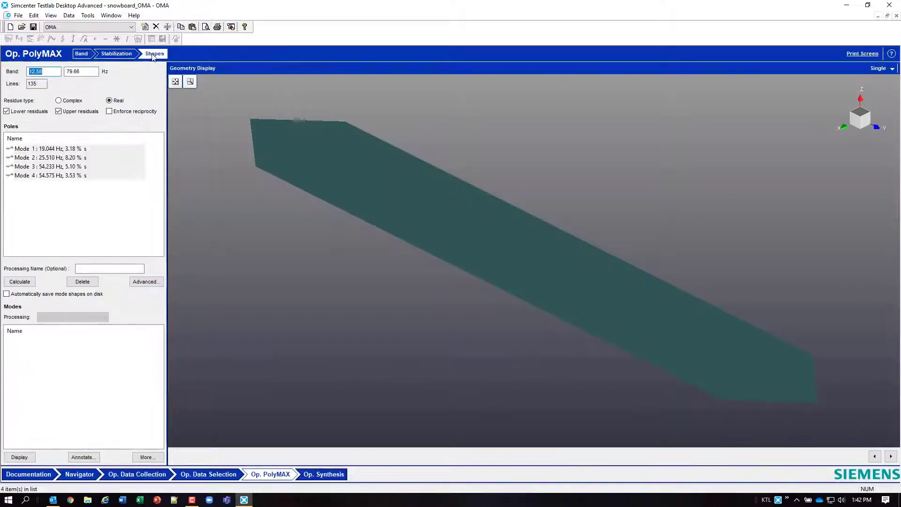
pyautogui.click(21, 282)
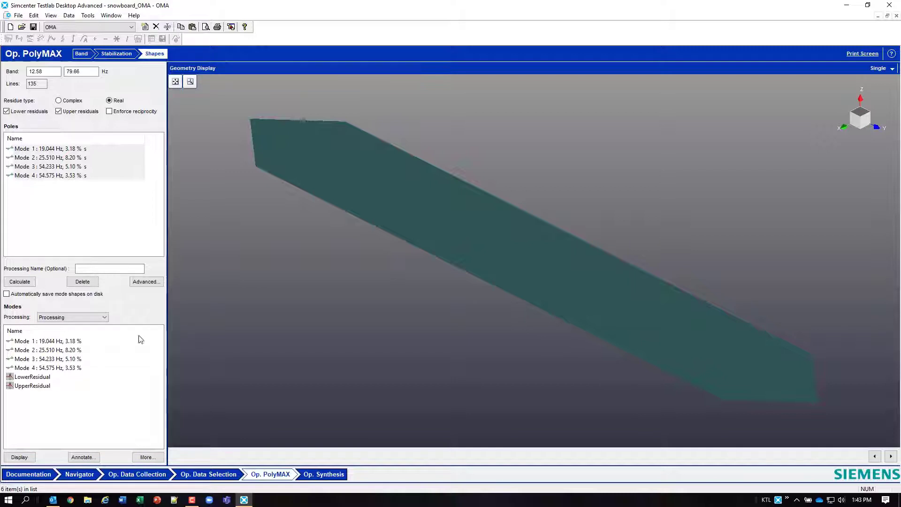
pyautogui.click(60, 342)
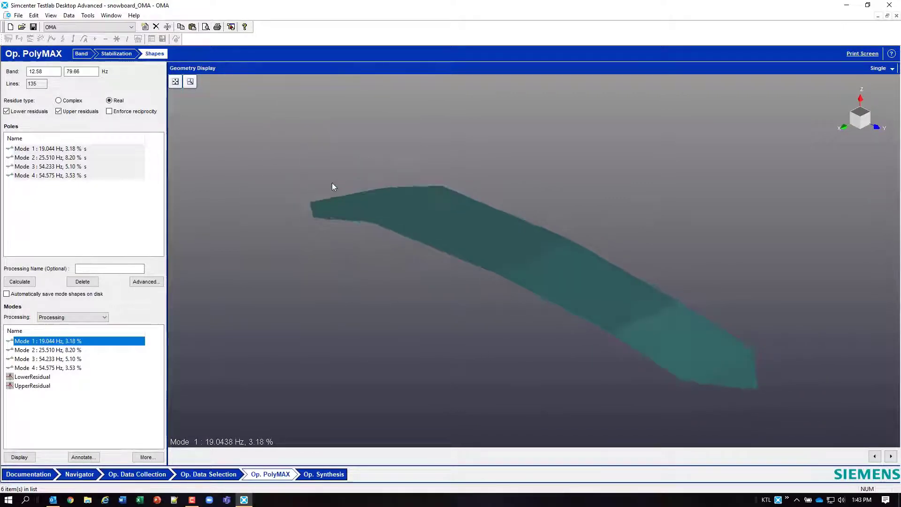
# - Animate Modes 2, 3 and 4 (54.57 Hz, 3.53%) on the snowboard geometry
pyautogui.moveTo(47, 351)
pyautogui.mouseDown()
pyautogui.moveTo(245, 303)
pyautogui.moveTo(344, 308)
pyautogui.mouseUp()
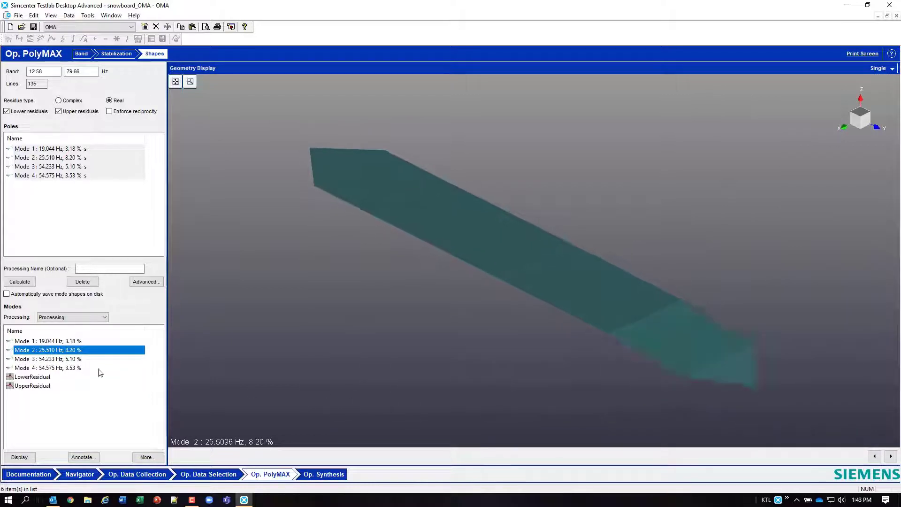
pyautogui.moveTo(47, 360); pyautogui.dragTo(338, 253)
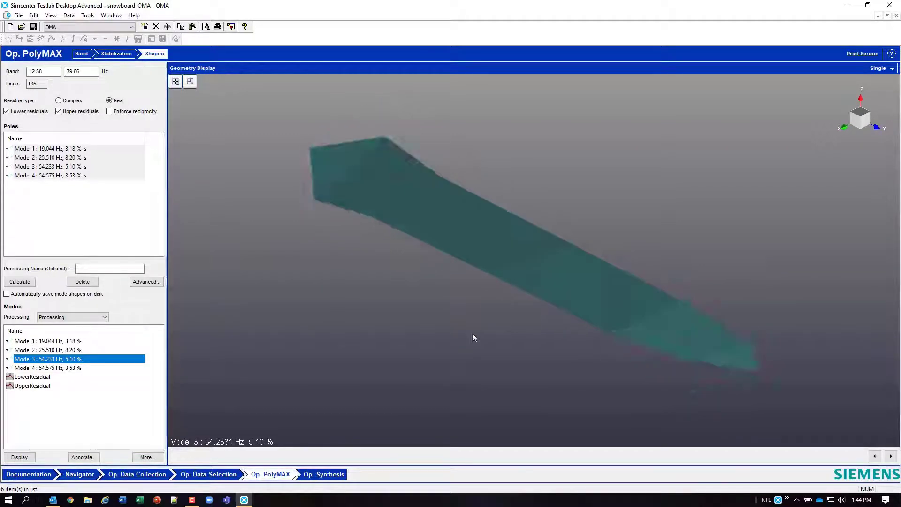
pyautogui.click(39, 369)
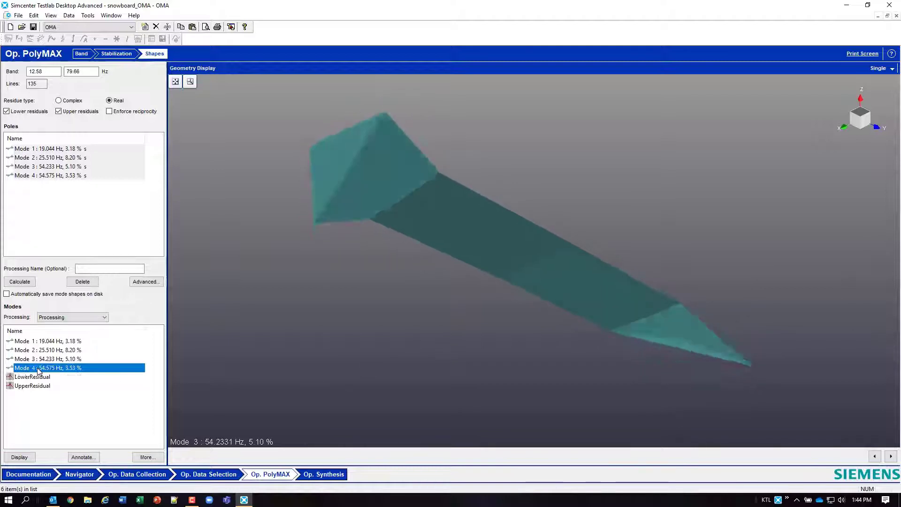
pyautogui.moveTo(38, 368); pyautogui.dragTo(323, 308)
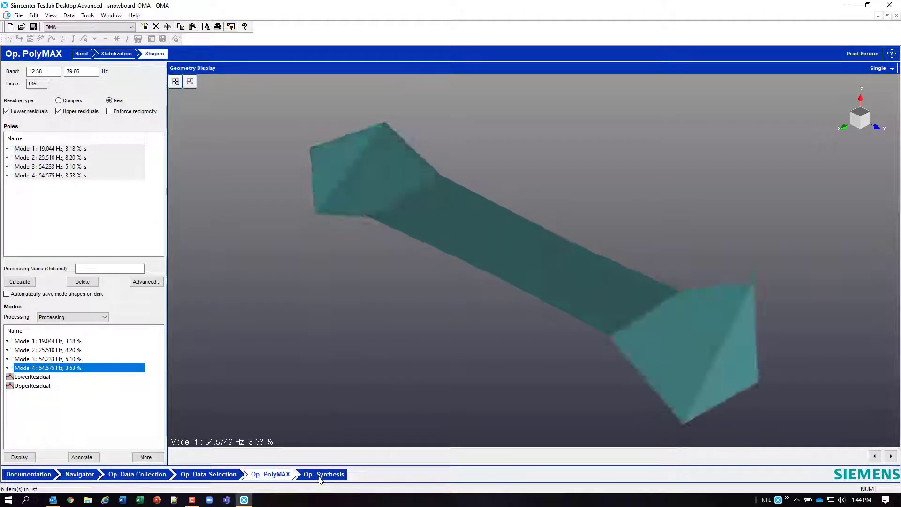
# - In Op. Synthesis, widen the crosspower table and show the back foot left crosspowers
pyautogui.click(324, 474)
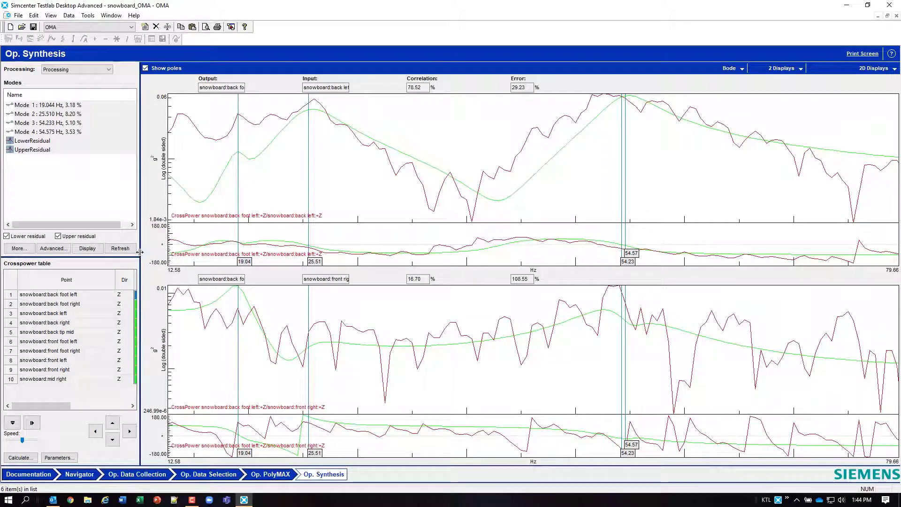
pyautogui.moveTo(139, 256); pyautogui.dragTo(229, 267)
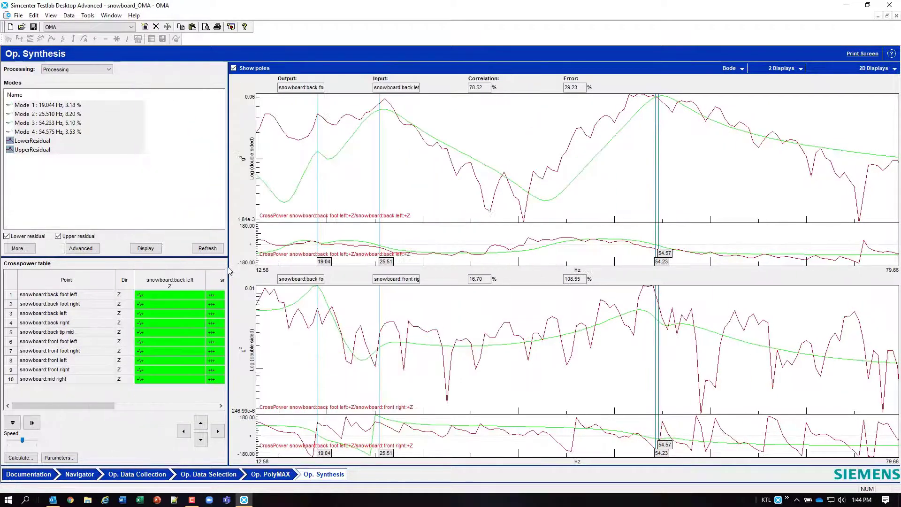
pyautogui.click(182, 294)
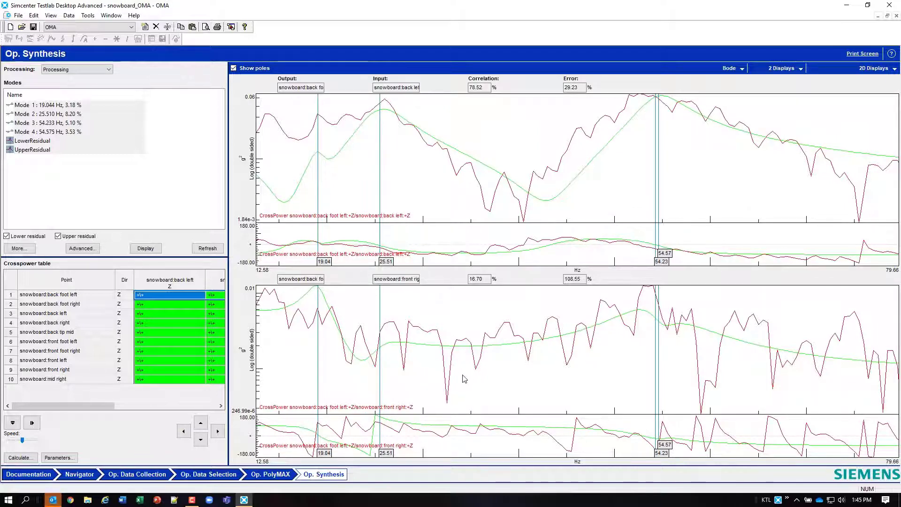
# - Step down through the response points' synthesized vs measured crosspowers to mid right
pyautogui.click(201, 440)
pyautogui.click(201, 439)
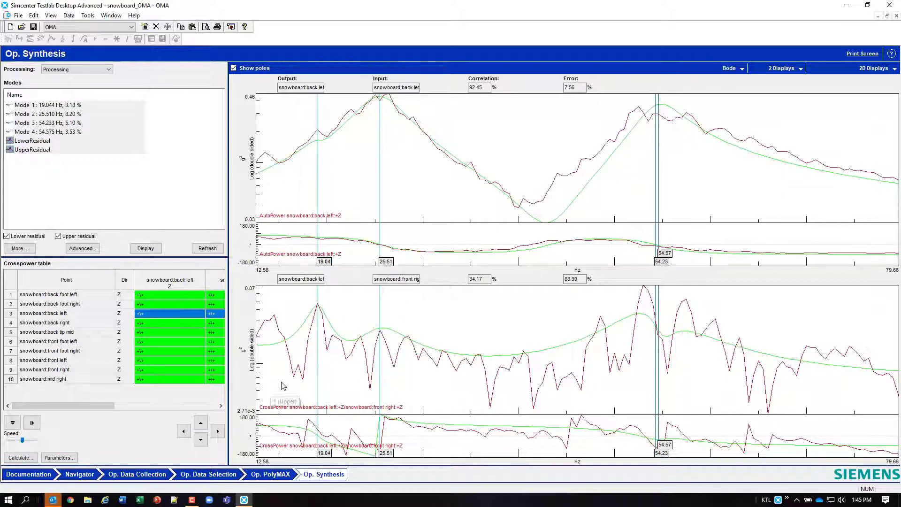
pyautogui.click(201, 439)
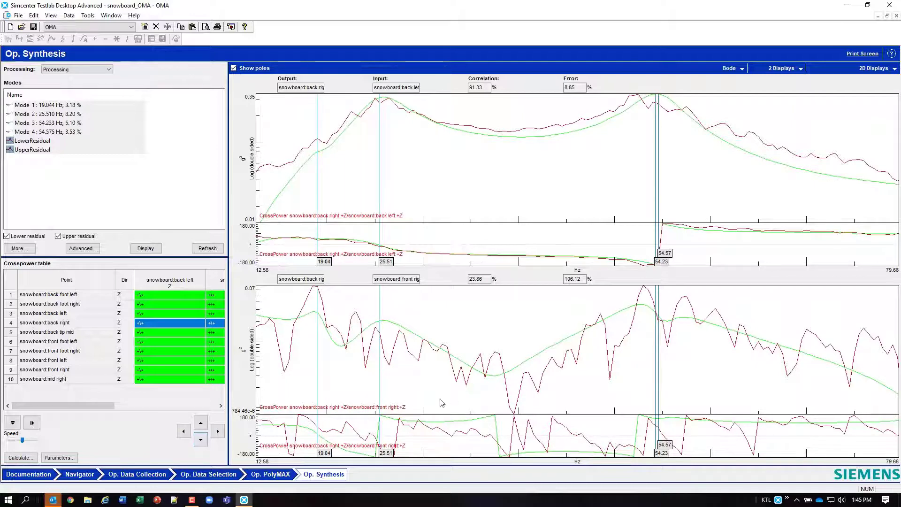
pyautogui.click(200, 440)
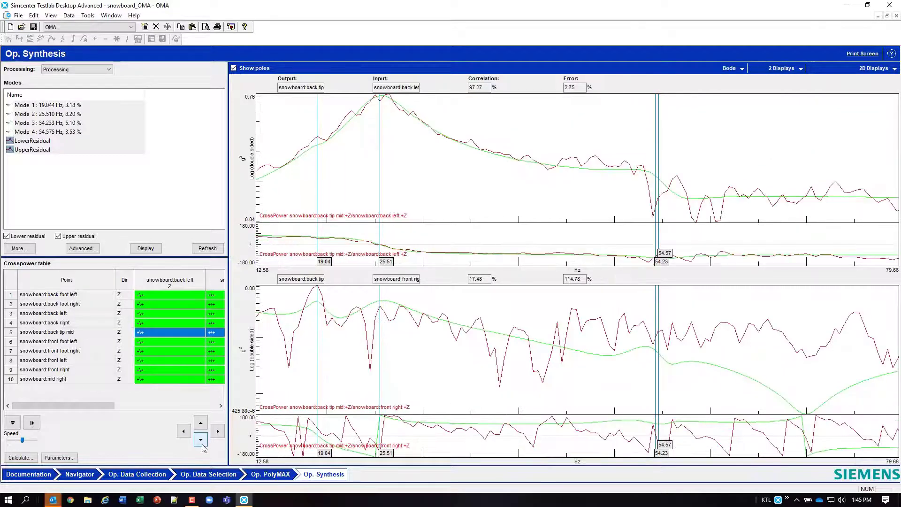
pyautogui.click(201, 439)
pyautogui.click(201, 439)
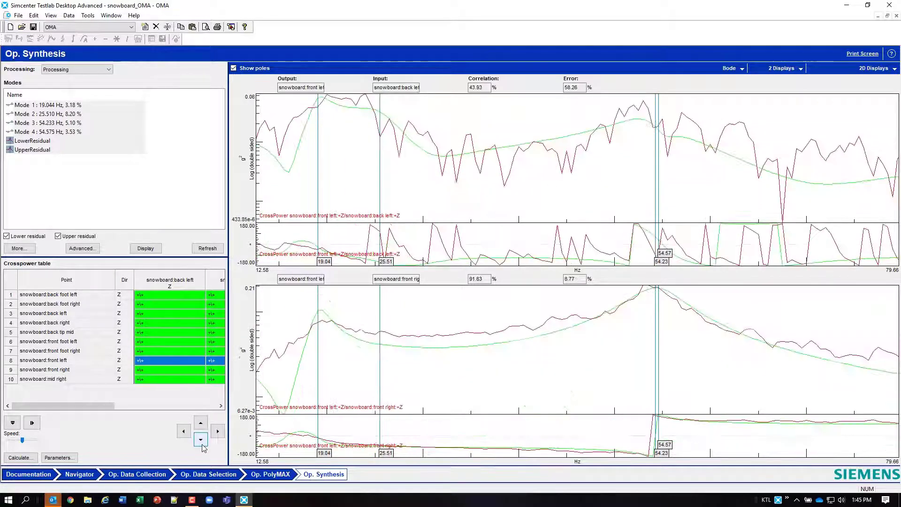
pyautogui.click(201, 439)
pyautogui.click(201, 440)
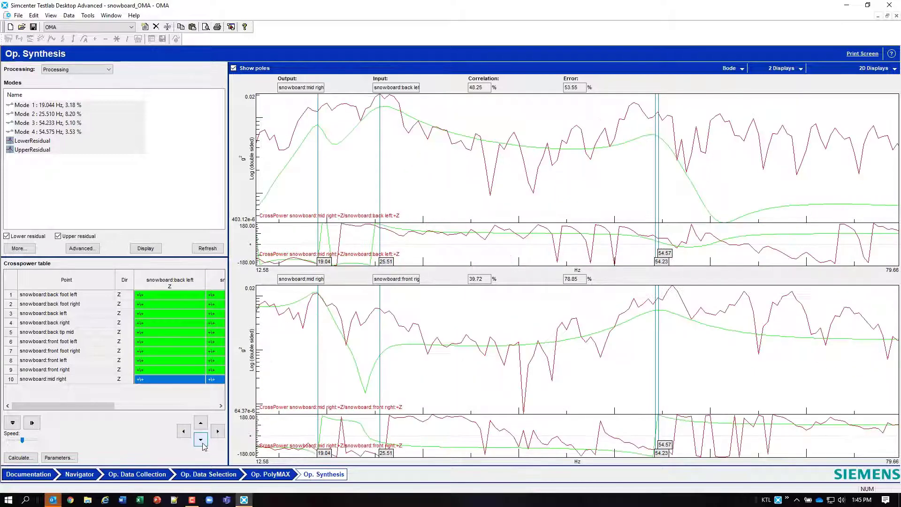
# - Step back up five response points, ending on back foot right (59.40% correlation)
pyautogui.click(200, 423)
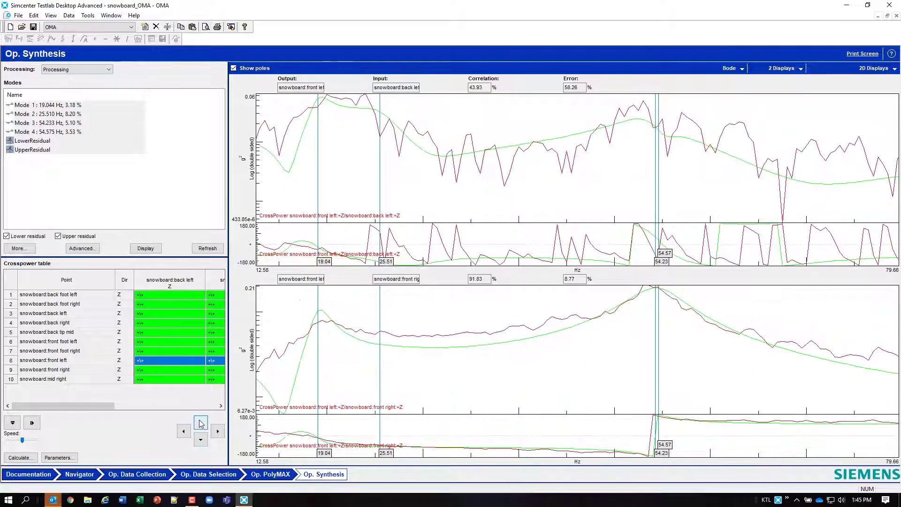
pyautogui.click(201, 422)
pyautogui.click(201, 423)
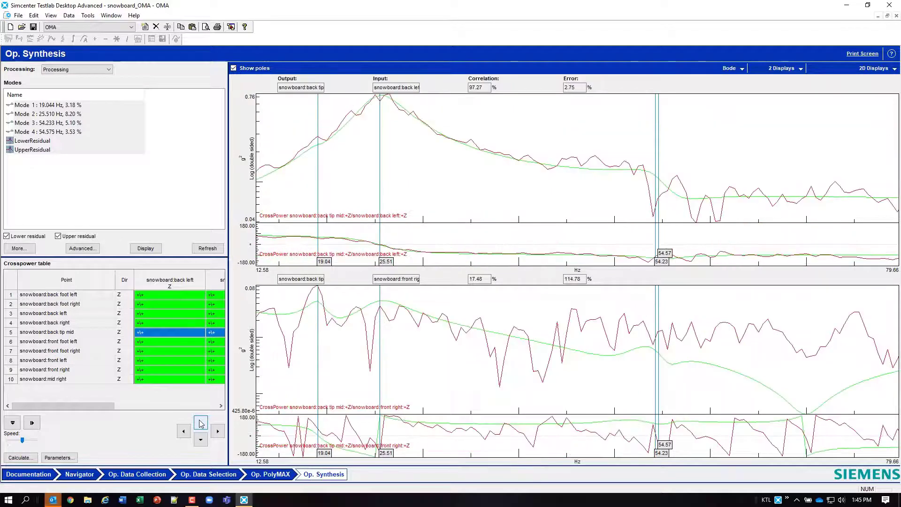
pyautogui.click(200, 423)
pyautogui.click(201, 423)
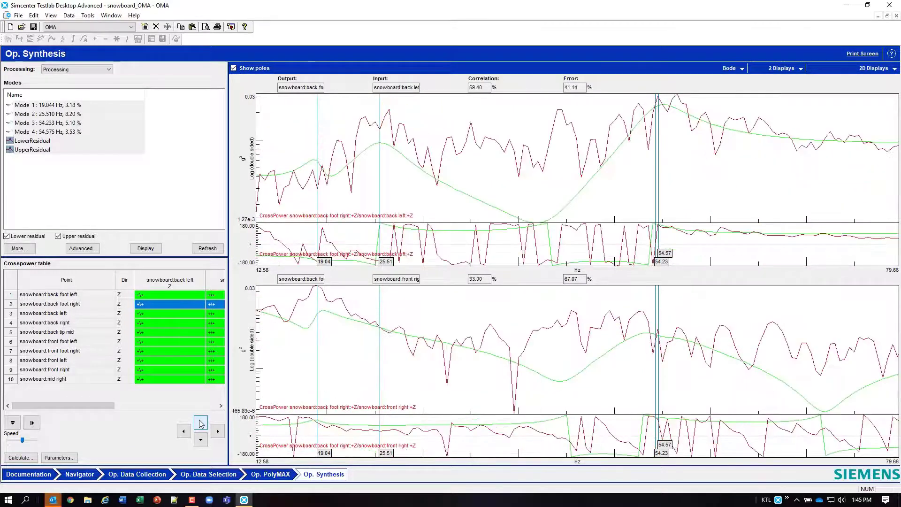